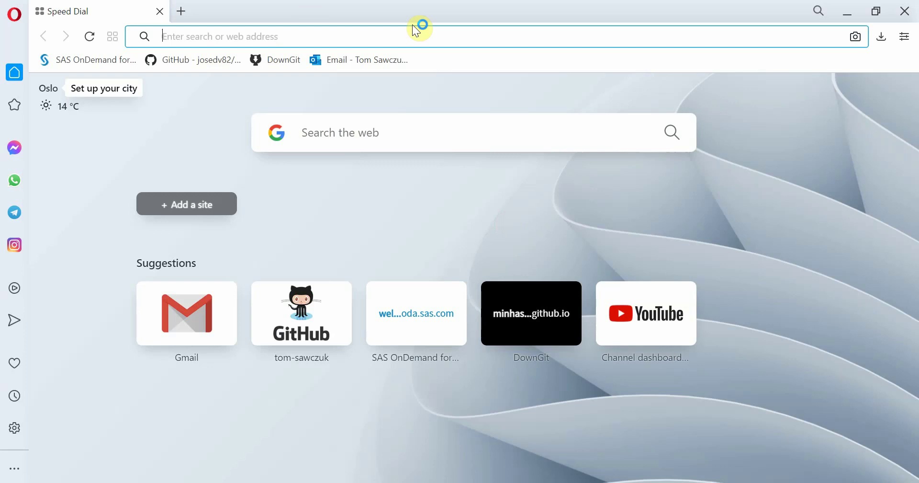
type("ww")
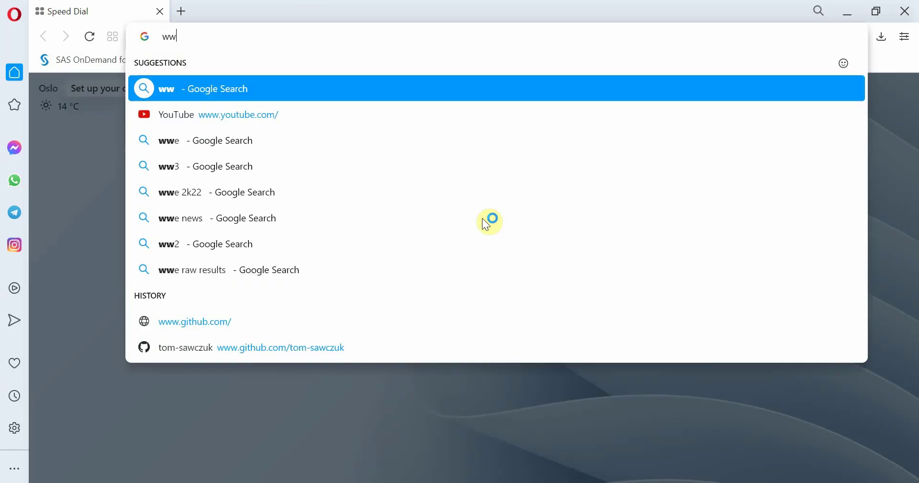
type("w.git")
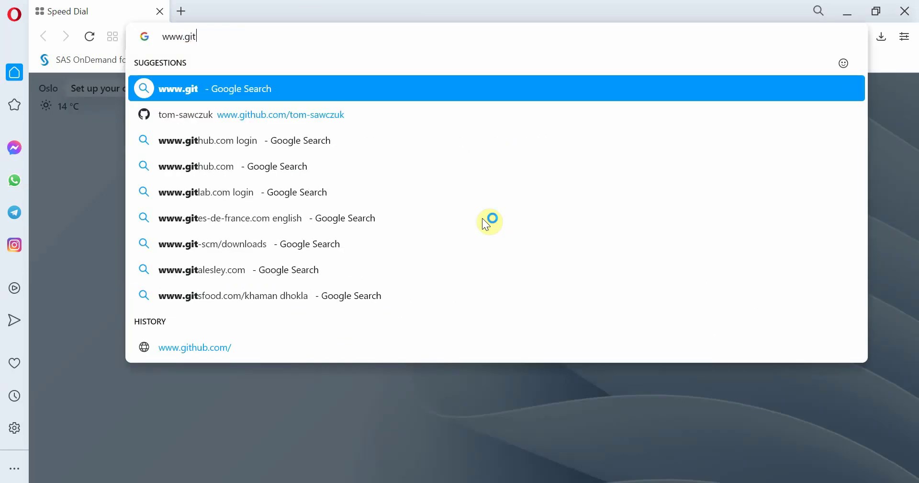
type("hub.com")
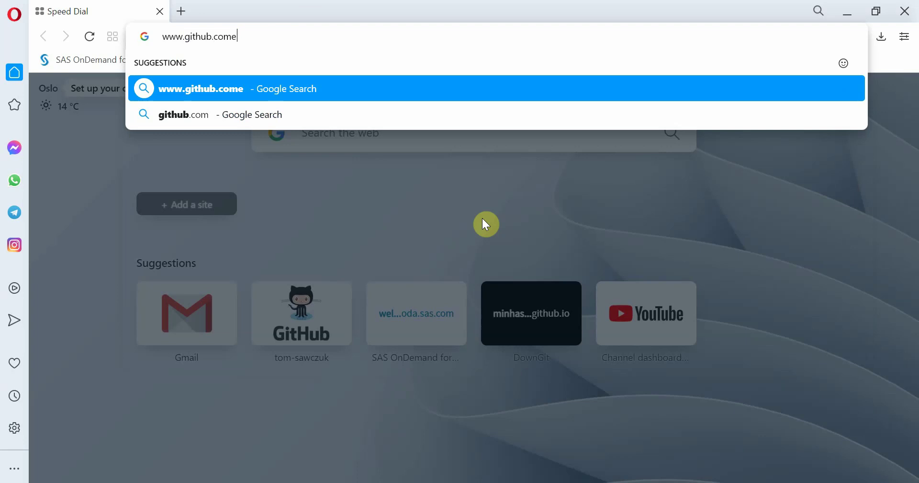
type("/")
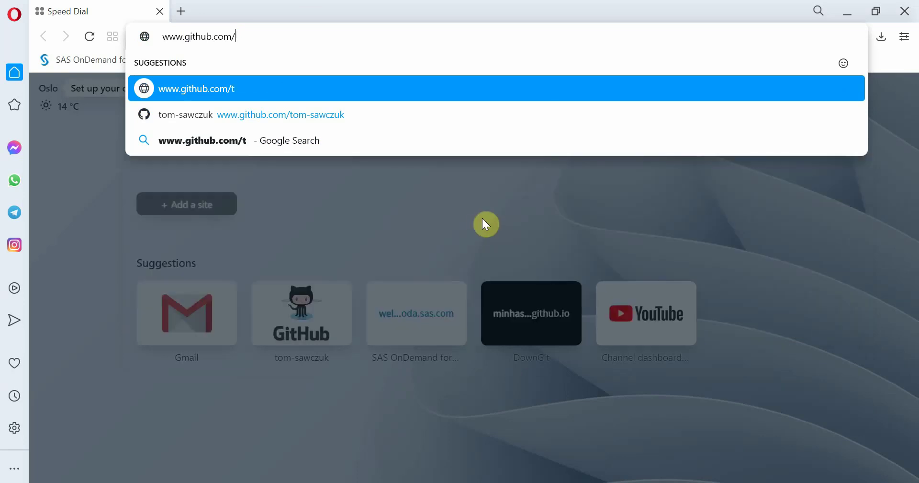
type("tom-sawczuk")
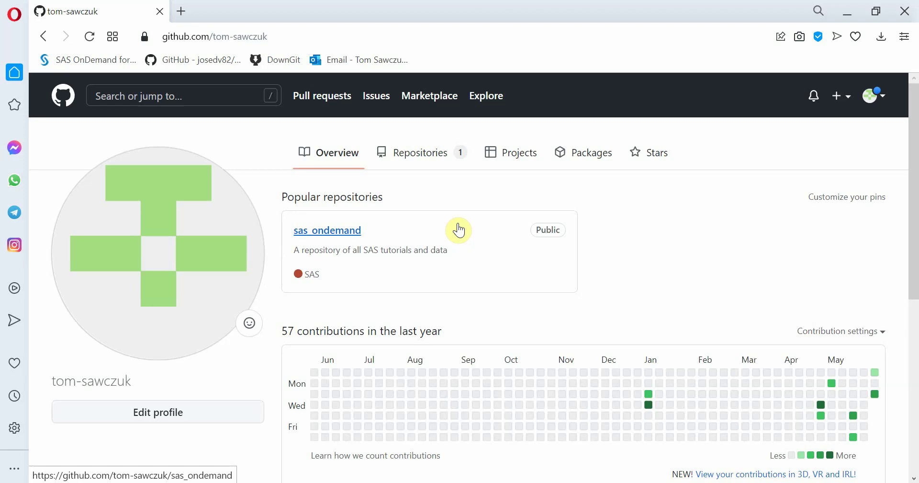
Open the sas_ondemand repository and read its README down to the Tutorial 1 NBA Combine section.
left_click(347, 237)
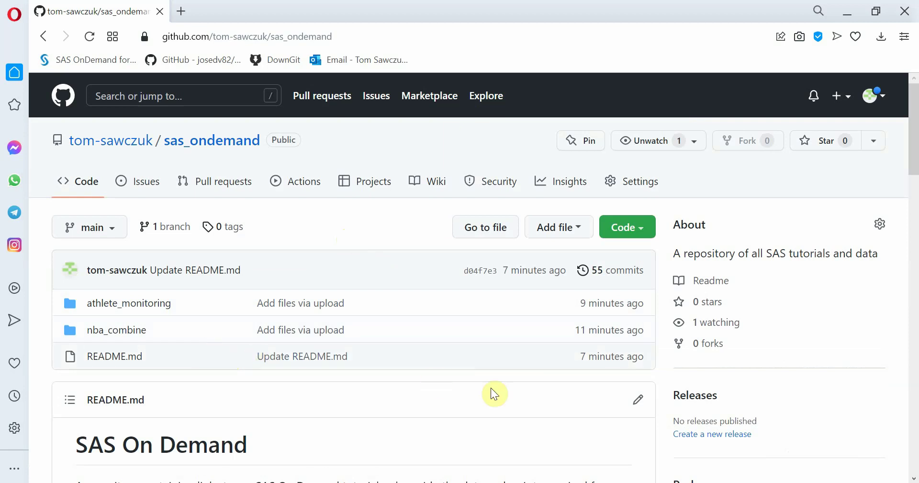
scroll(536, 400, "down", 2)
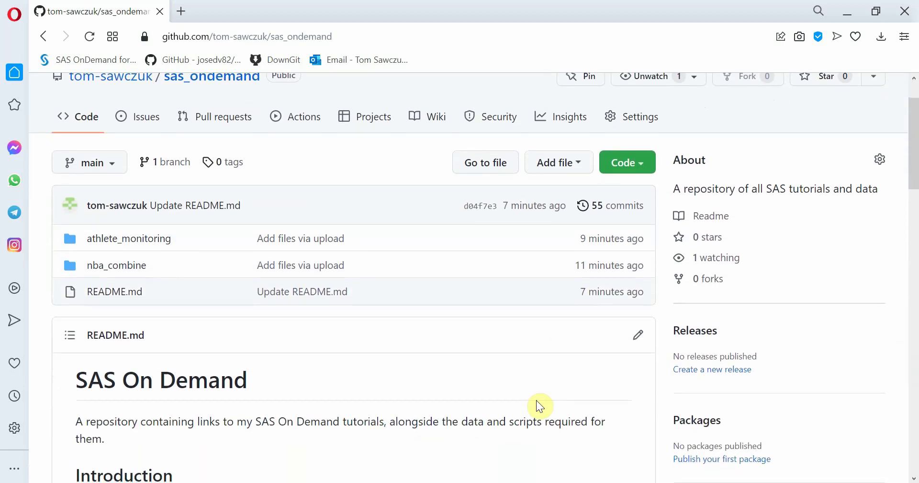
scroll(546, 404, "down", 3)
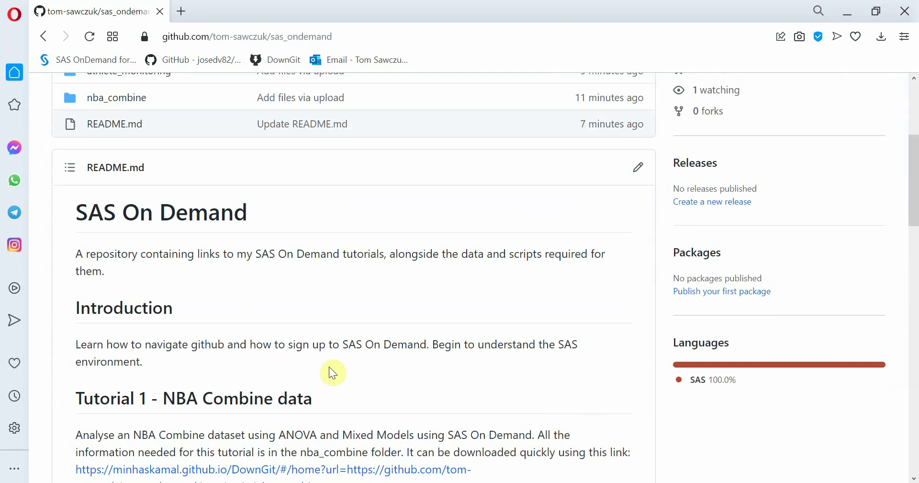
scroll(332, 373, "down", 1)
scroll(507, 366, "down", 1)
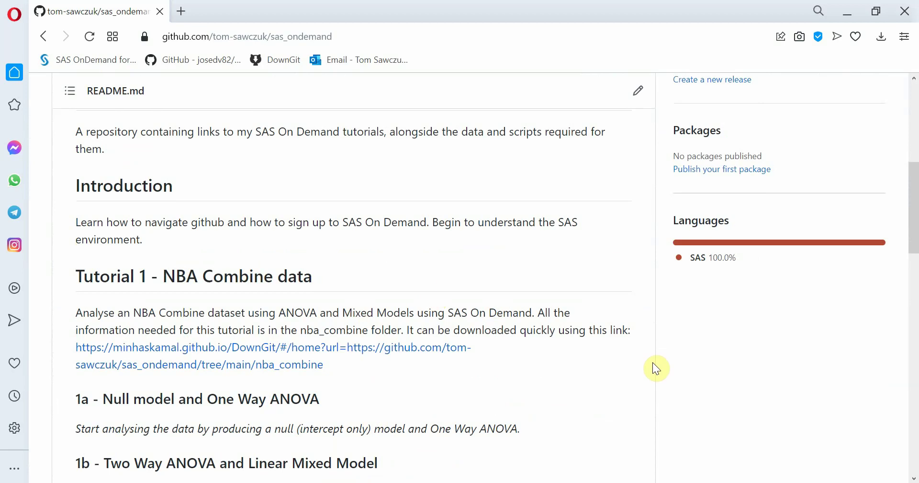
scroll(655, 366, "down", 6)
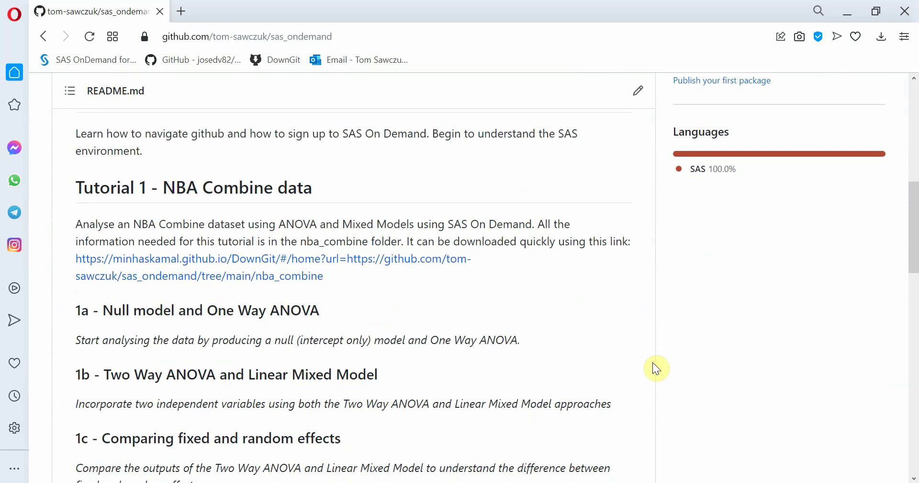
scroll(657, 368, "down", 10)
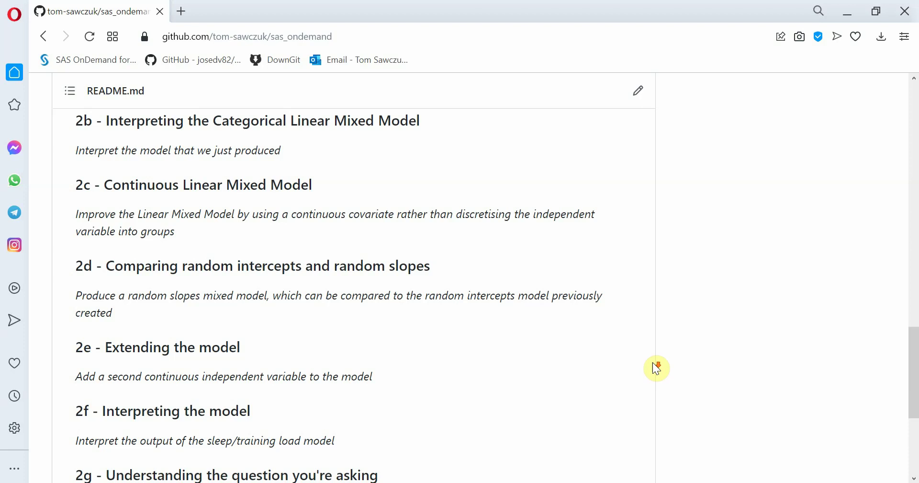
scroll(657, 368, "up", 8)
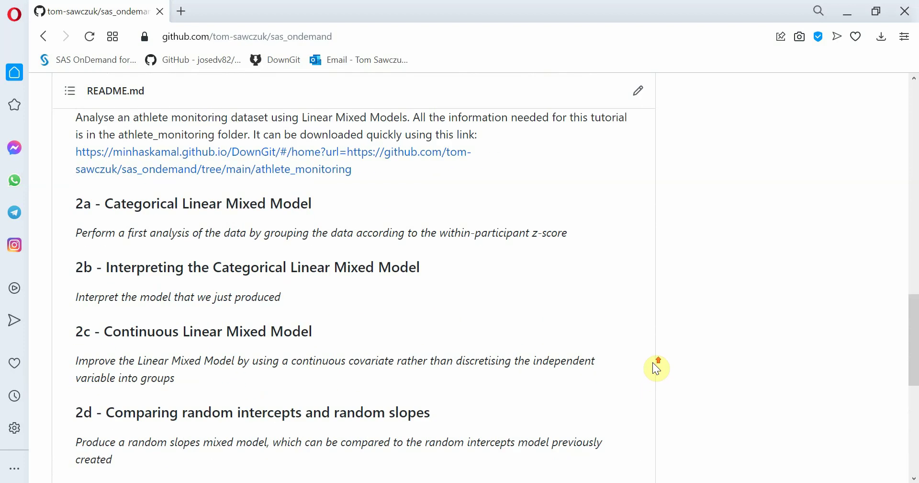
scroll(656, 368, "up", 5)
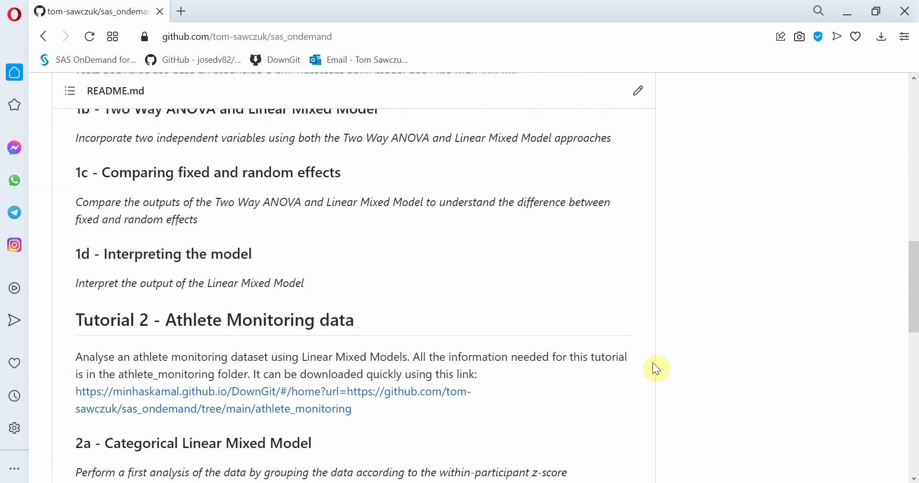
scroll(657, 368, "up", 8)
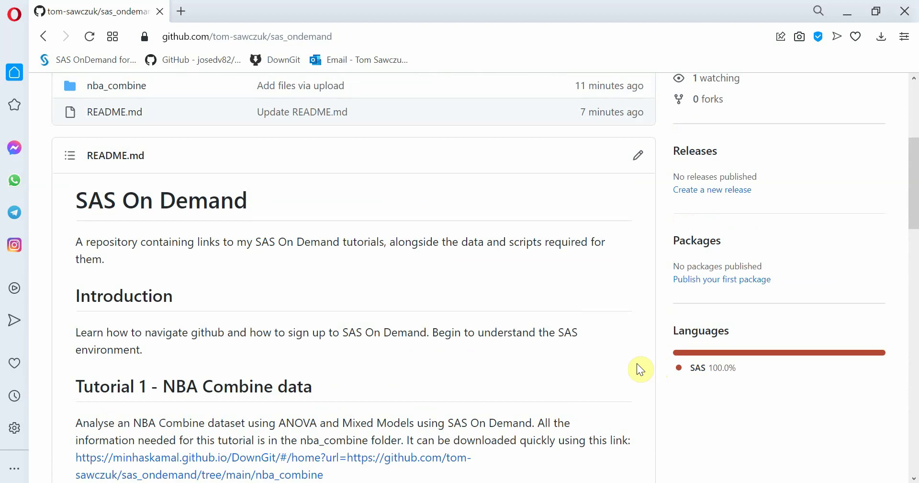
scroll(463, 349, "up", 3)
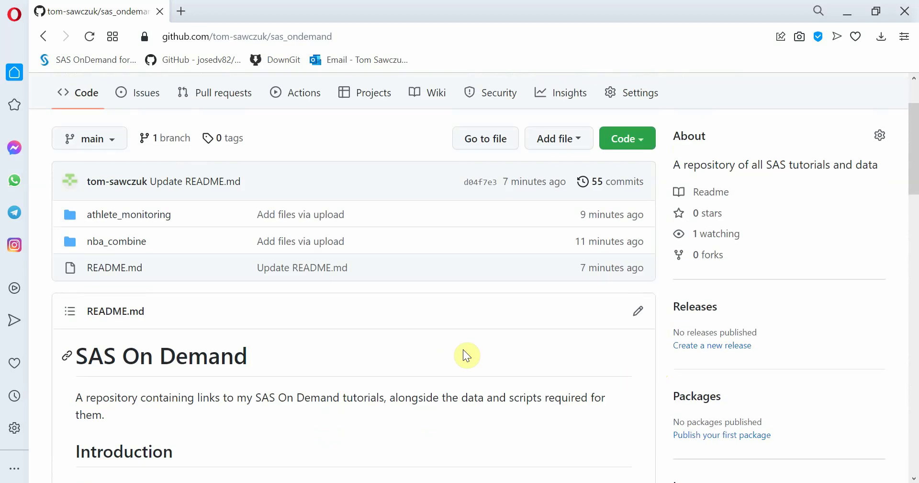
scroll(463, 349, "down", 1)
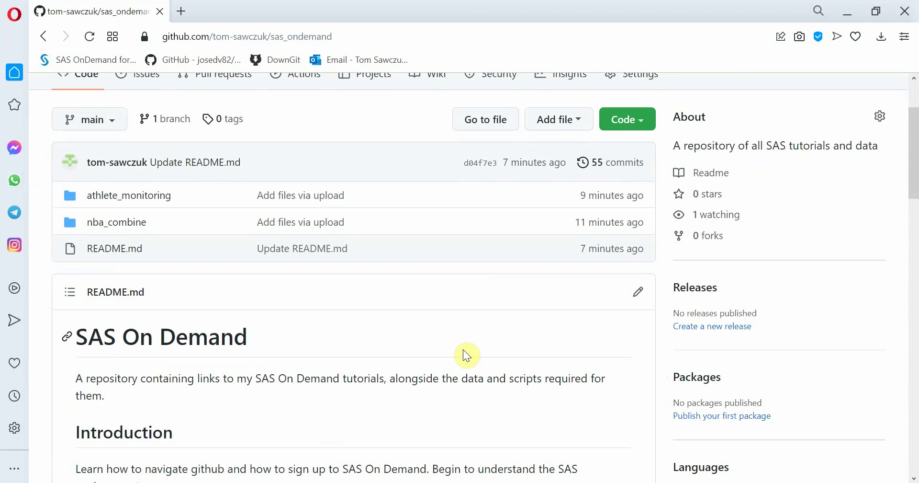
scroll(463, 350, "down", 3)
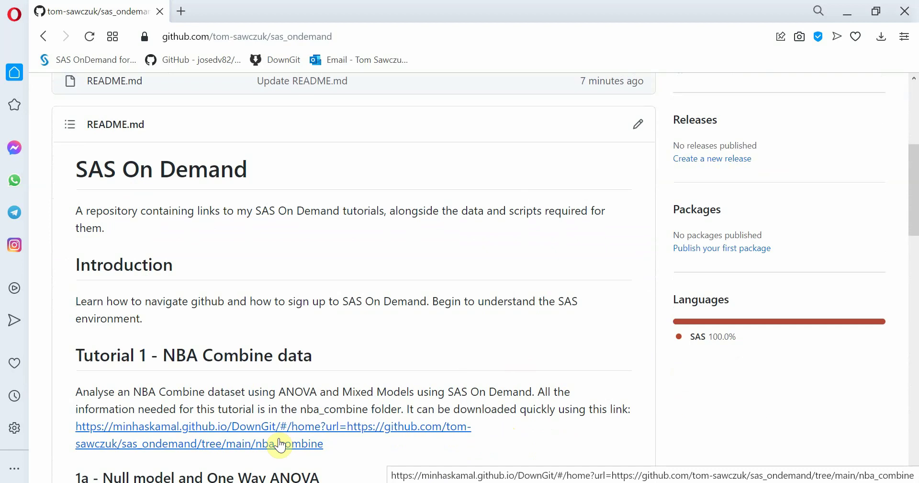
Download the nba_combine and athlete_monitoring folders as zip files through their DownGit links.
left_click(281, 443)
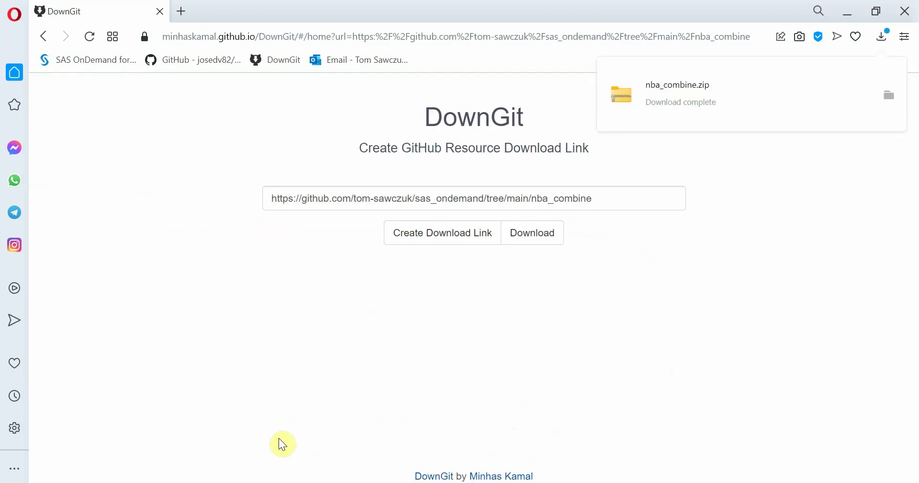
left_click(43, 36)
scroll(430, 321, "down", 12)
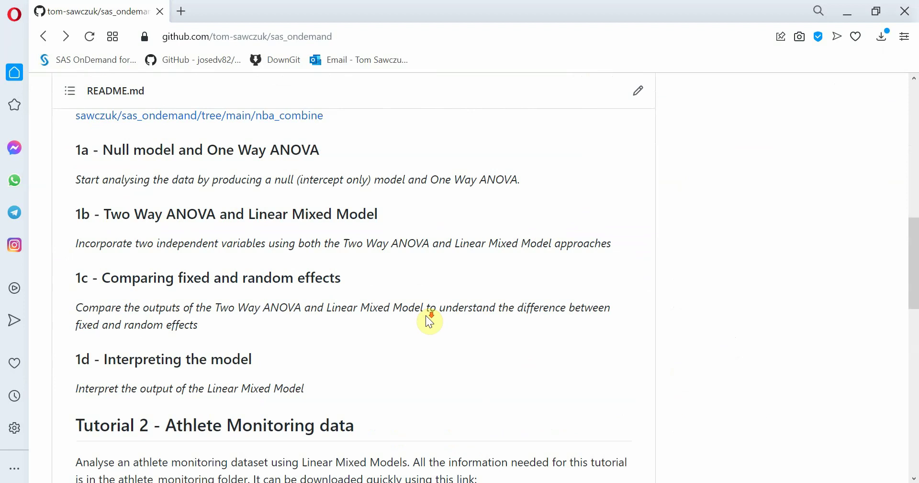
left_click(341, 302)
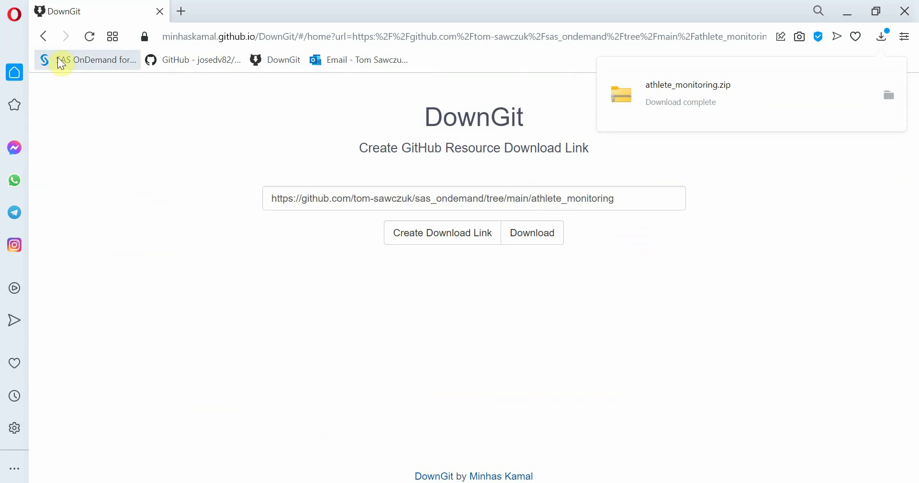
left_click(43, 36)
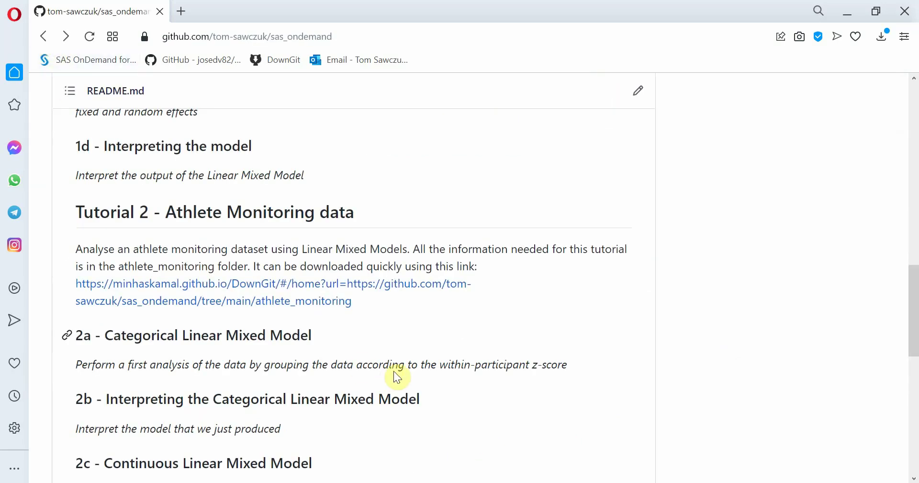
Look through the athlete_monitoring folder's files, then return to the repository main page.
scroll(529, 335, "up", 6)
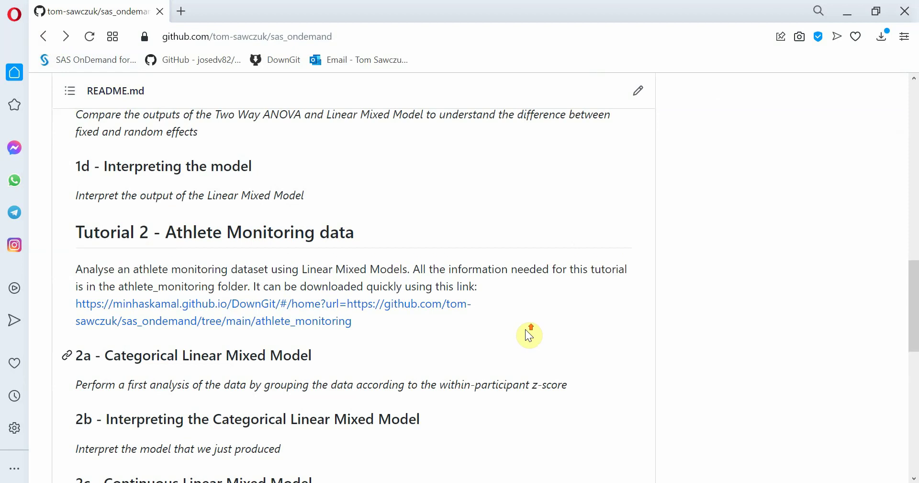
scroll(523, 329, "up", 2)
scroll(523, 328, "up", 7)
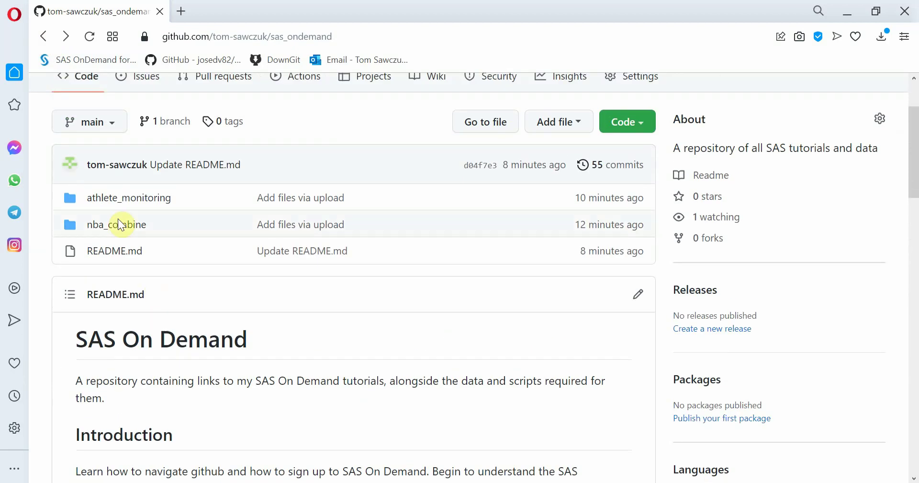
left_click(127, 197)
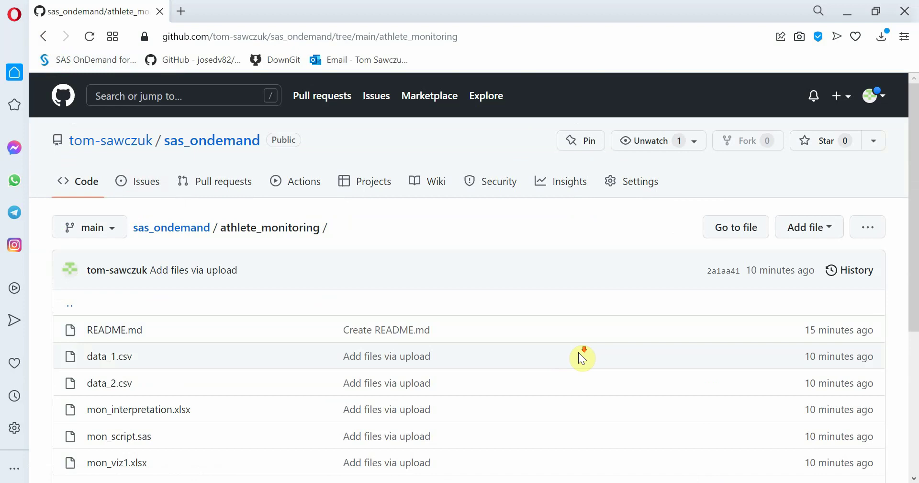
scroll(581, 355, "down", 3)
scroll(581, 355, "up", 1)
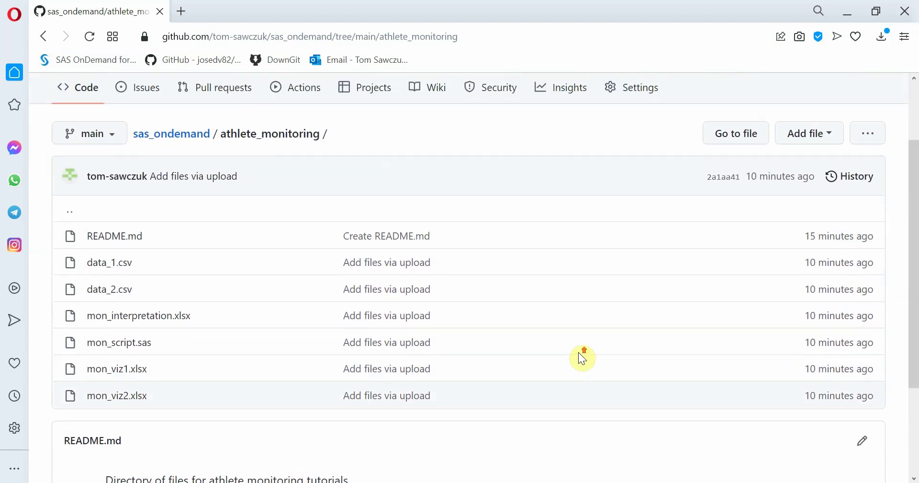
left_click(44, 37)
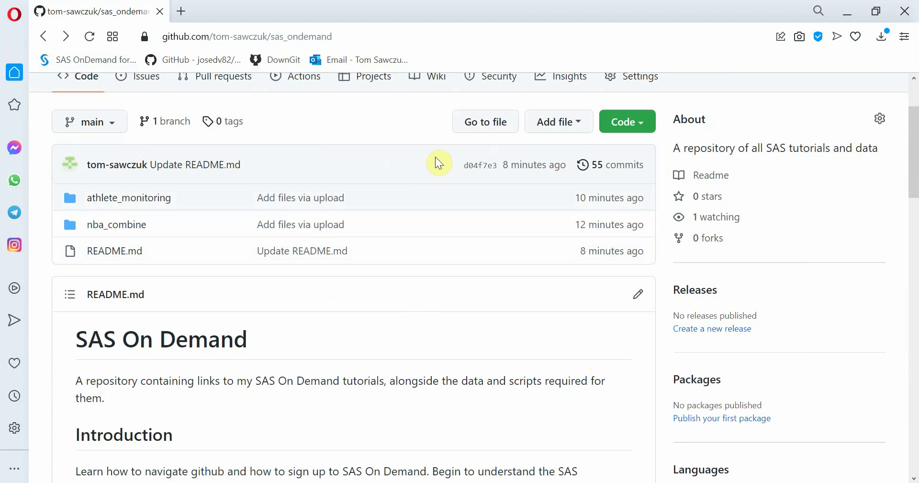
Show the downloaded athlete_monitoring.zip in its Downloads folder.
scroll(437, 161, "up", 2)
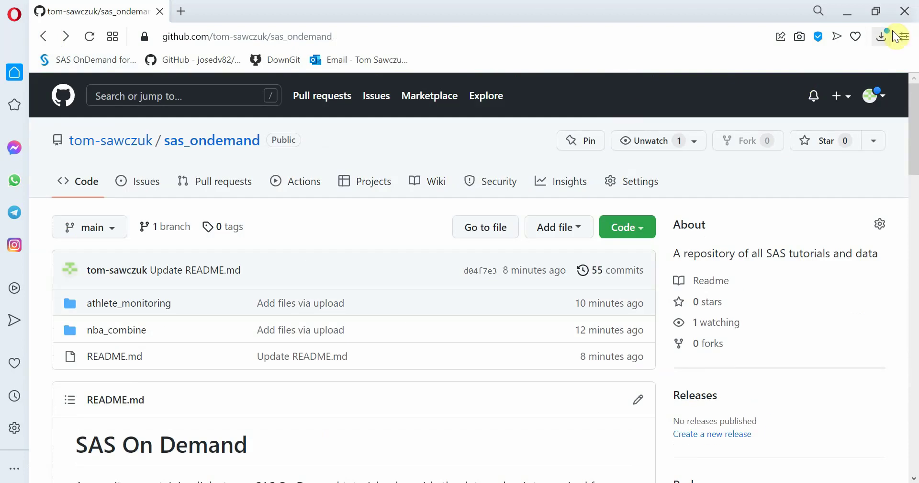
left_click(882, 37)
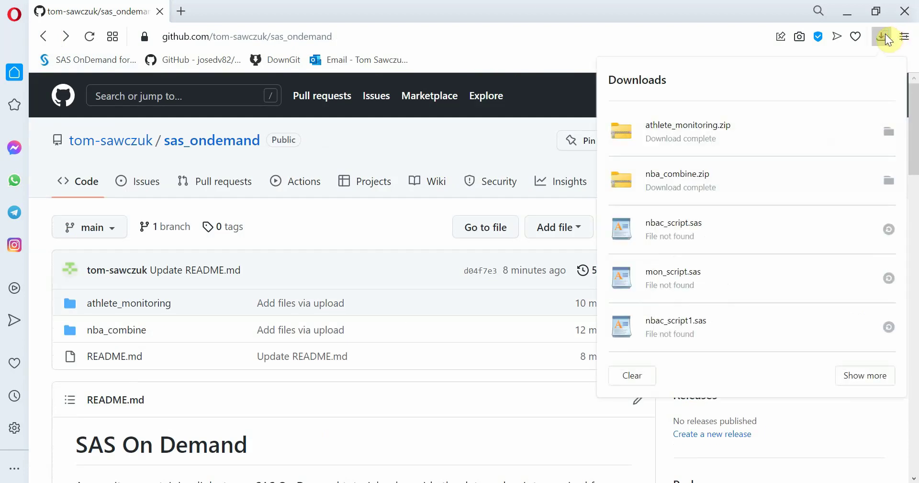
left_click(889, 131)
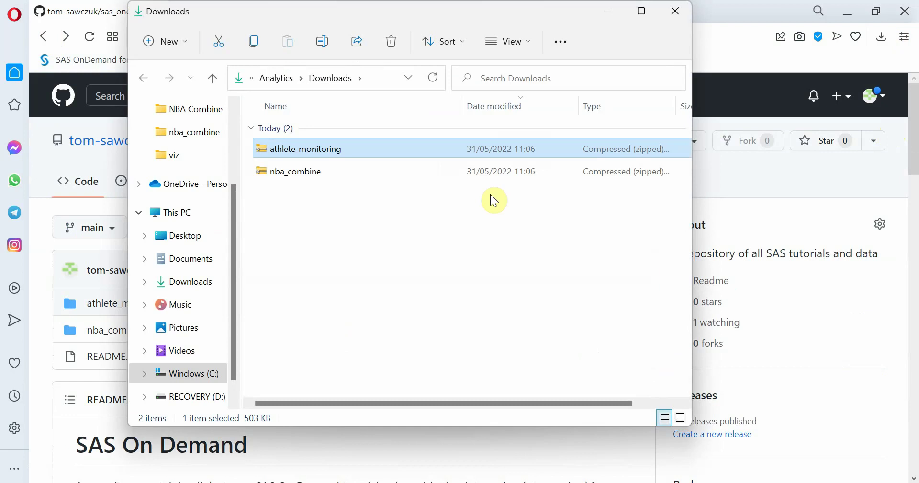
Create a desktop folder named tutorials and place it beside the Firefox shortcut.
left_click(843, 9)
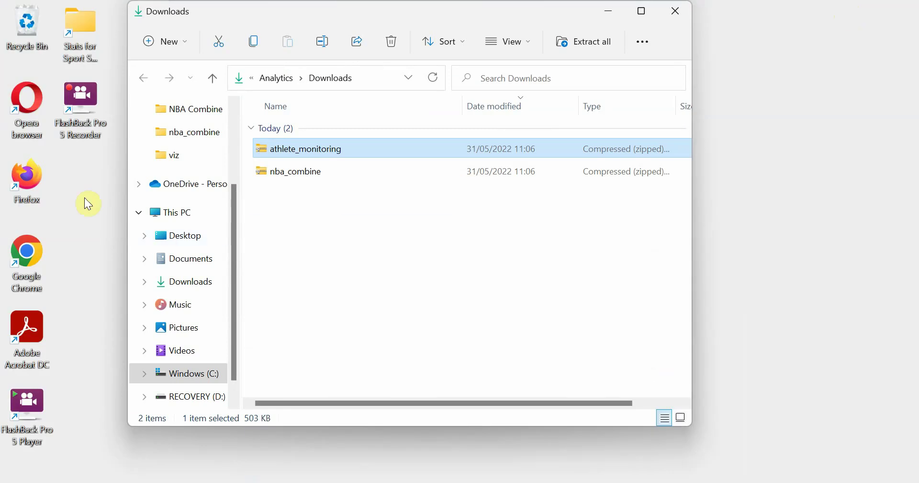
right_click(65, 230)
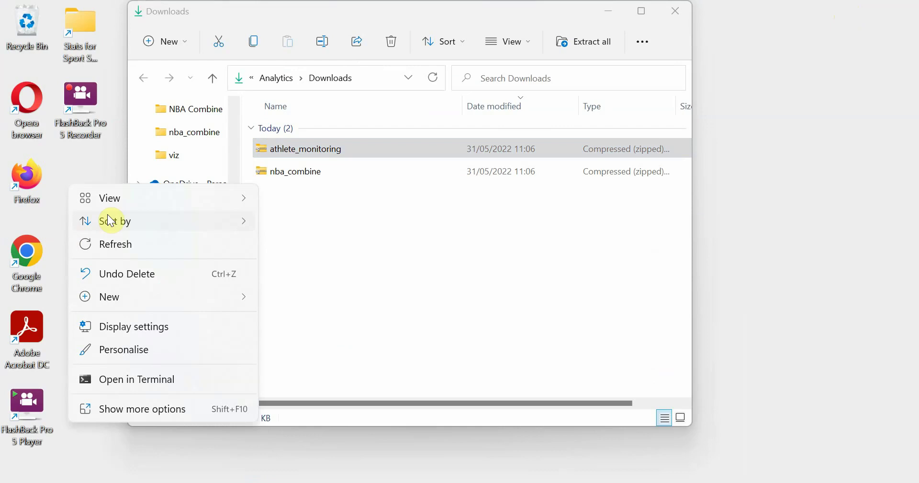
mouse_move(145, 297)
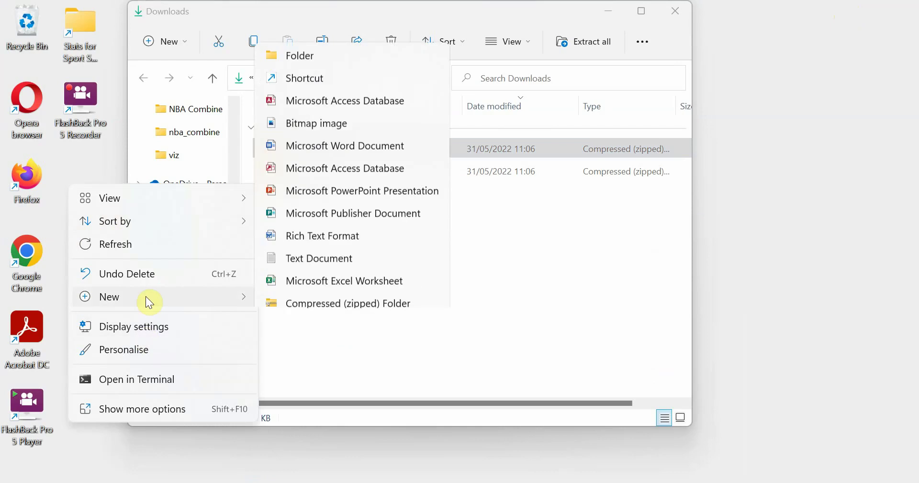
left_click(328, 45)
type("tutorials")
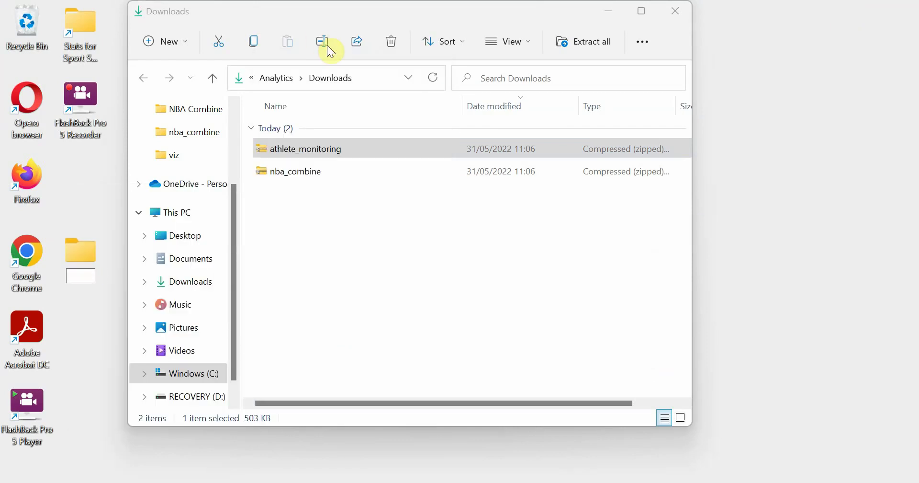
key("Return")
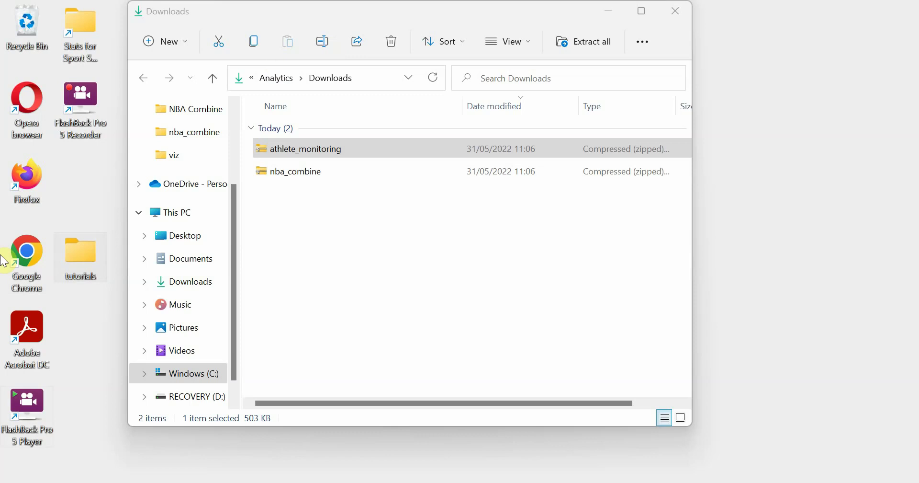
left_click_drag(73, 245, 78, 176)
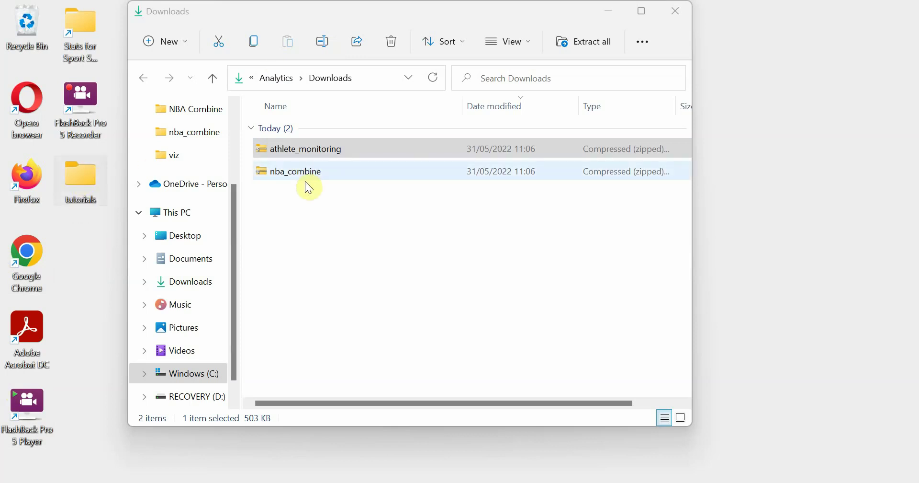
left_click(295, 170)
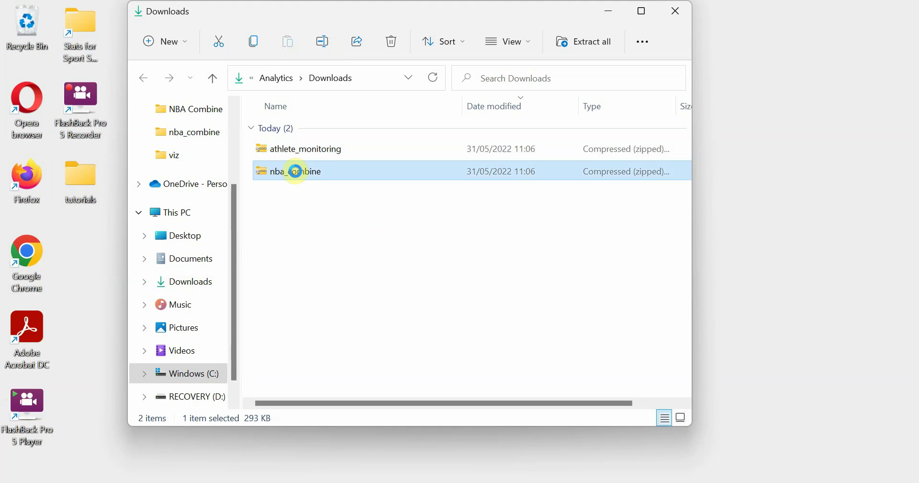
Extract nba_combine.zip into Desktop\tutorials and open the extracted nba_combine folder.
right_click(295, 171)
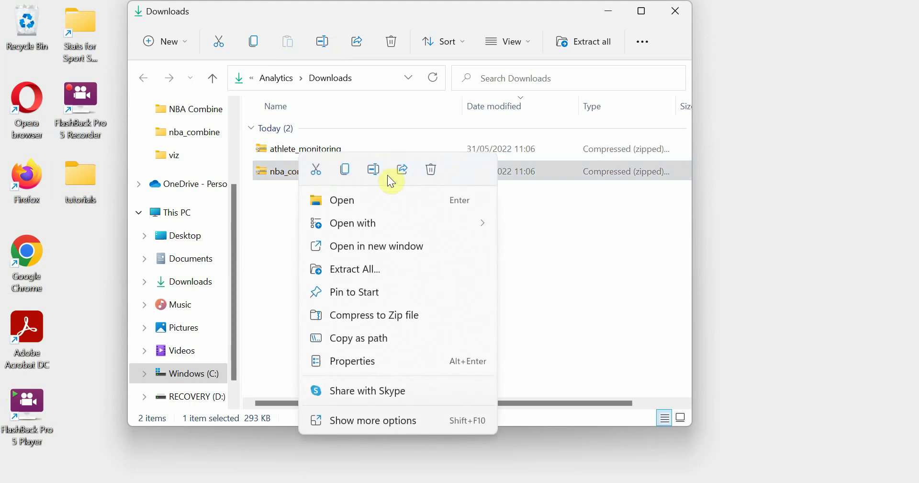
left_click(379, 268)
left_click(604, 182)
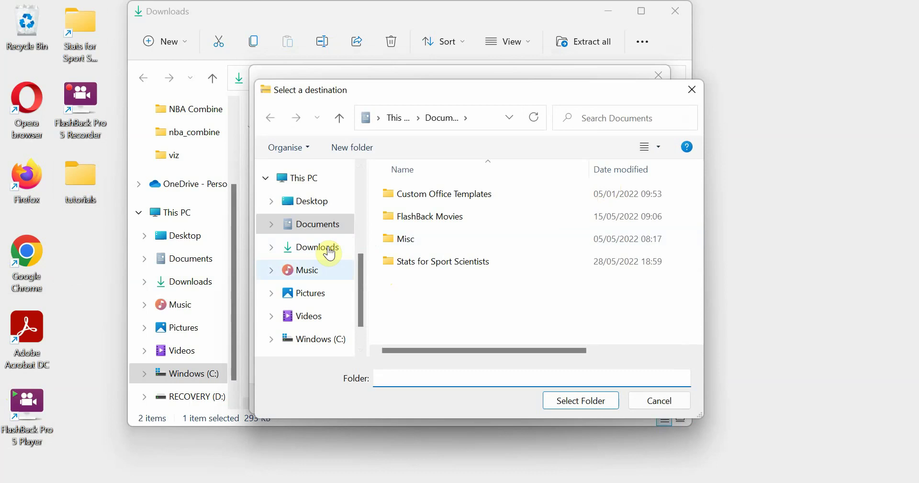
left_click(316, 207)
left_click(414, 192)
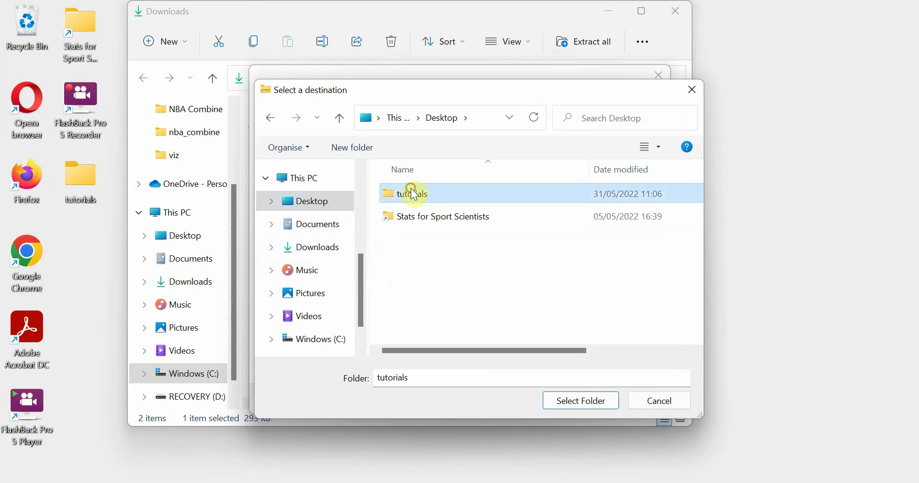
left_click(581, 403)
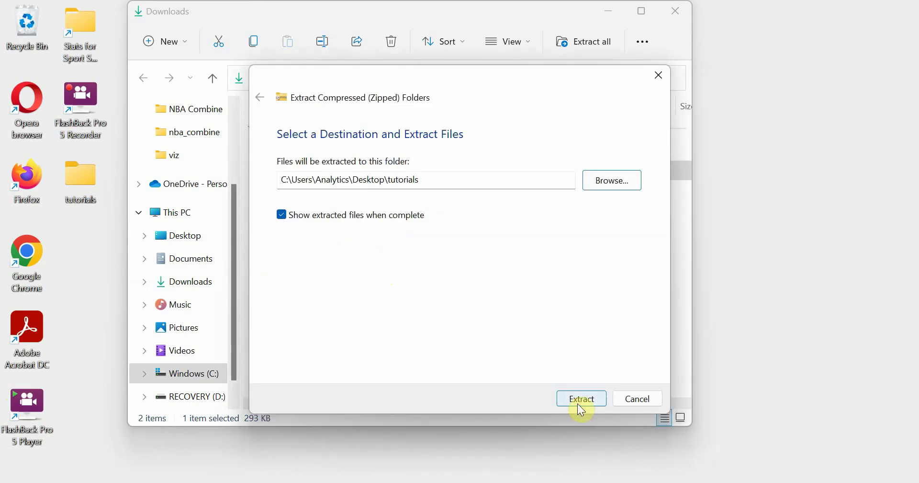
left_click(578, 404)
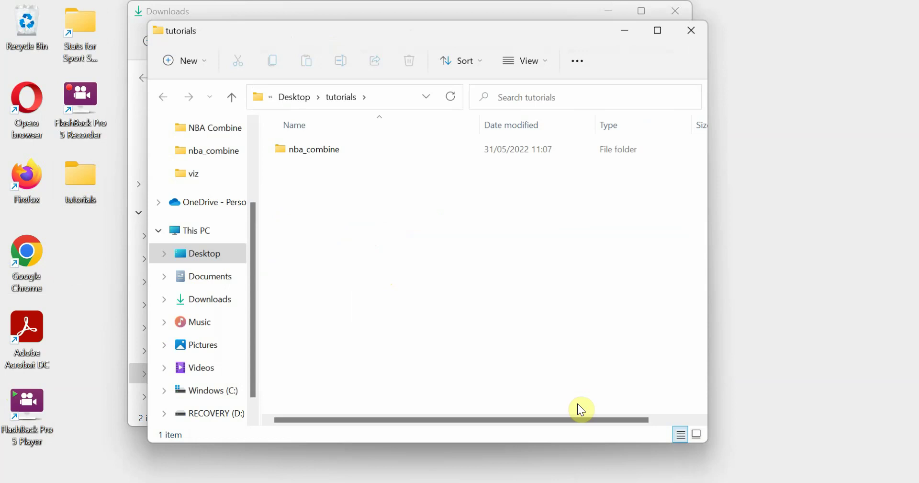
double_click(332, 148)
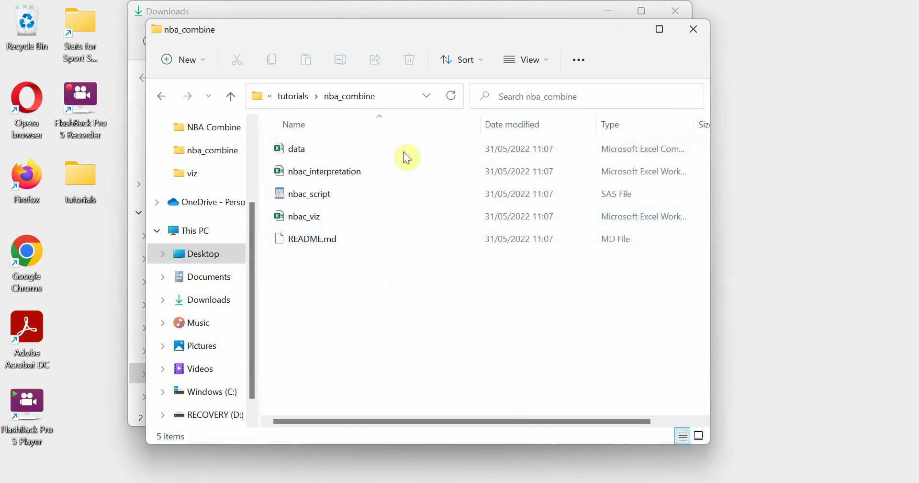
left_click(625, 29)
Extract athlete_monitoring.zip into the Desktop\tutorials folder as well.
left_click(335, 154)
right_click(336, 153)
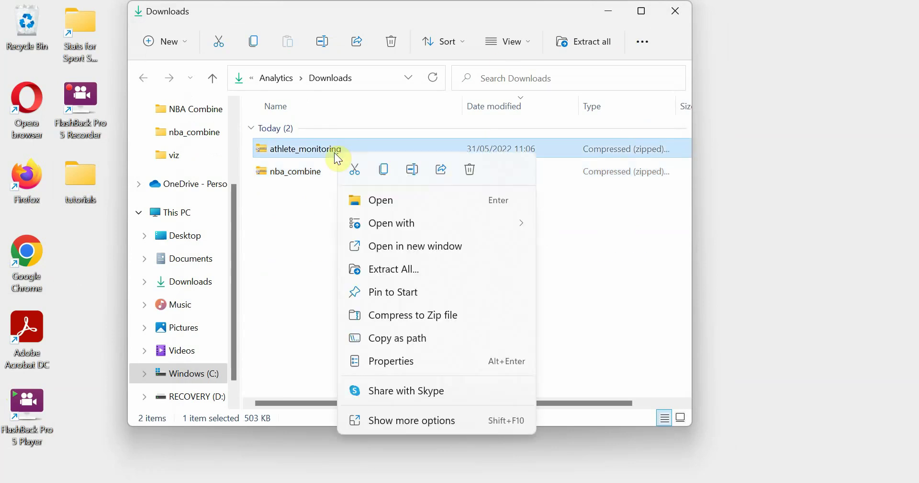
left_click(426, 275)
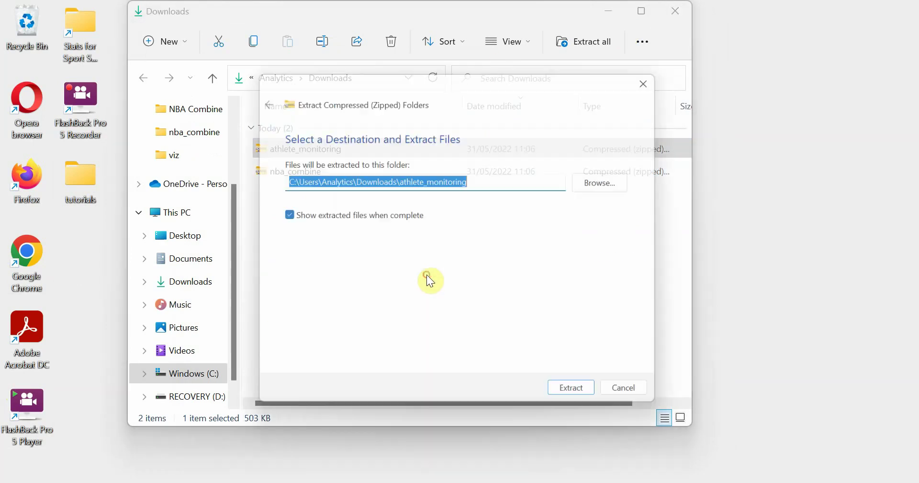
left_click(616, 180)
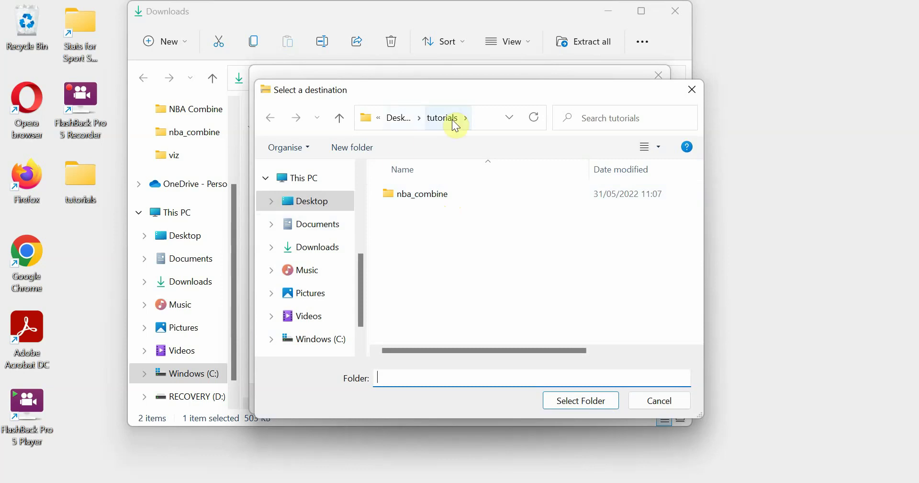
left_click(421, 117)
left_click(401, 118)
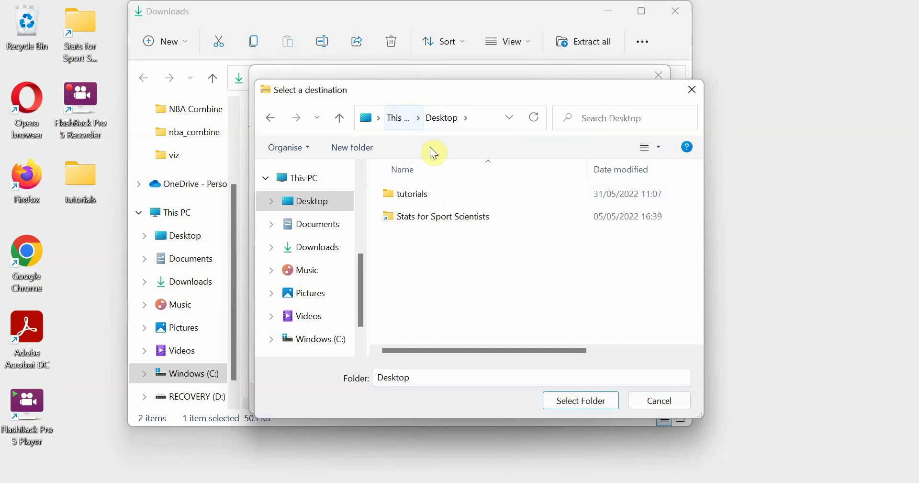
left_click(411, 196)
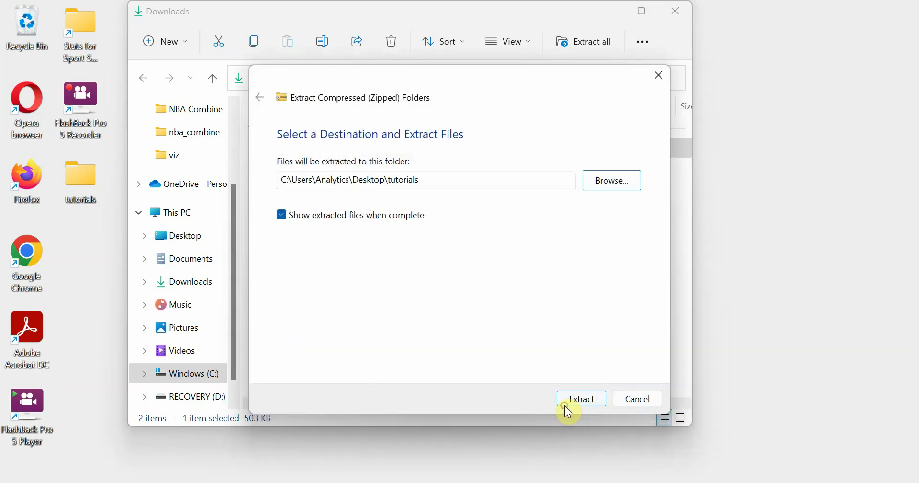
left_click(573, 399)
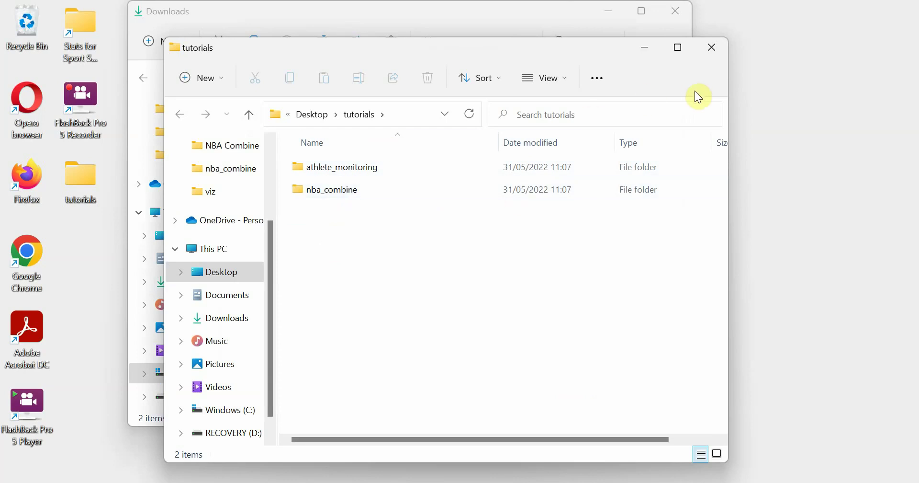
left_click(713, 48)
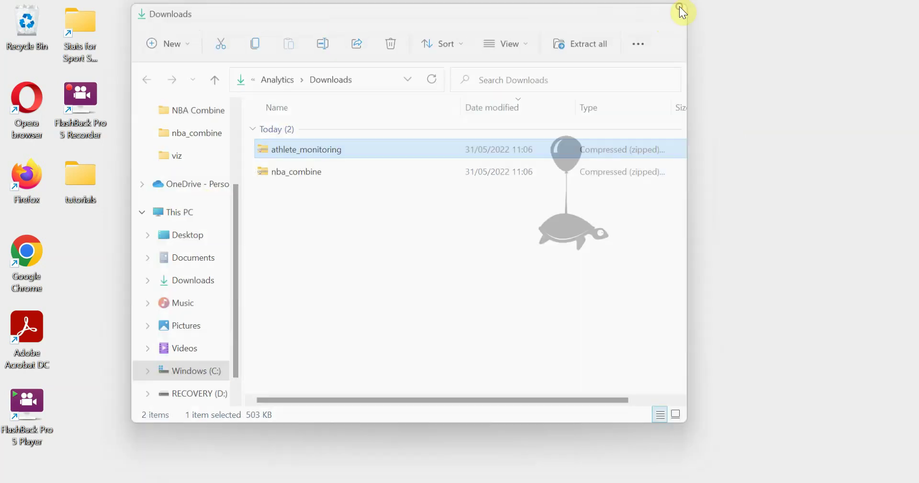
Go to welcome.oda.sas.com in a new Opera tab.
left_click(678, 7)
left_click(559, 469)
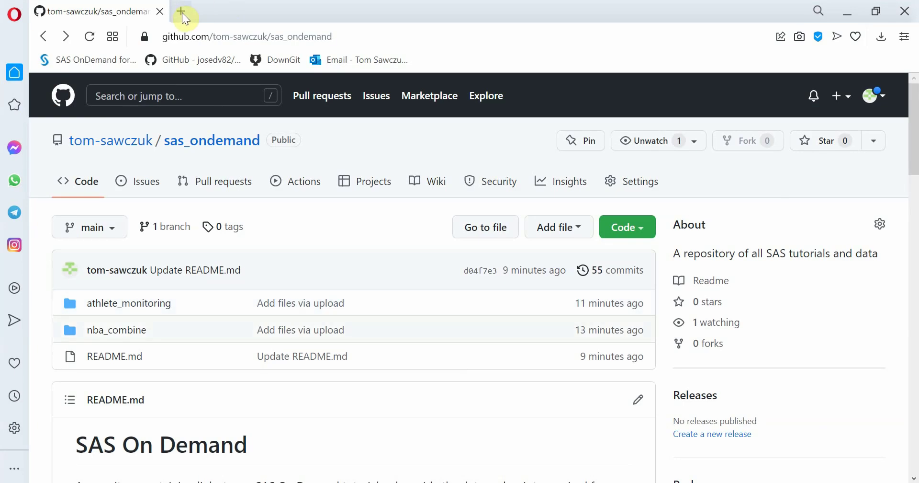
left_click(183, 14)
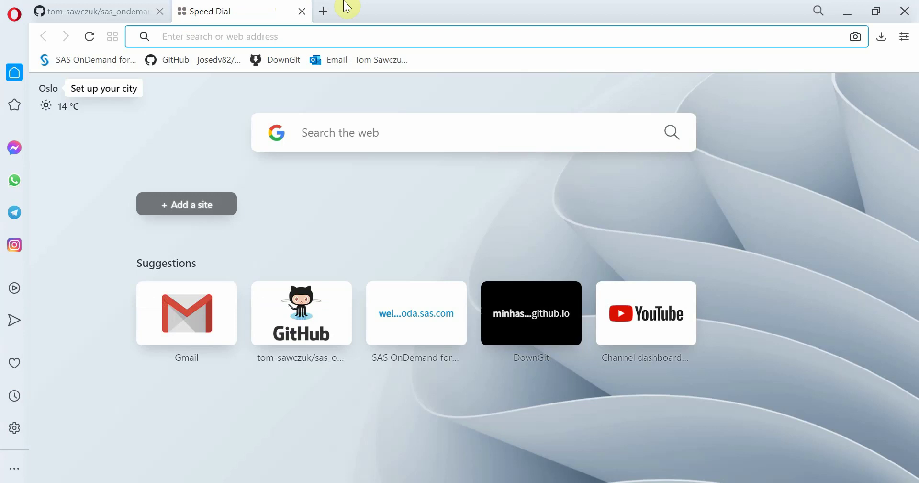
type("welcome")
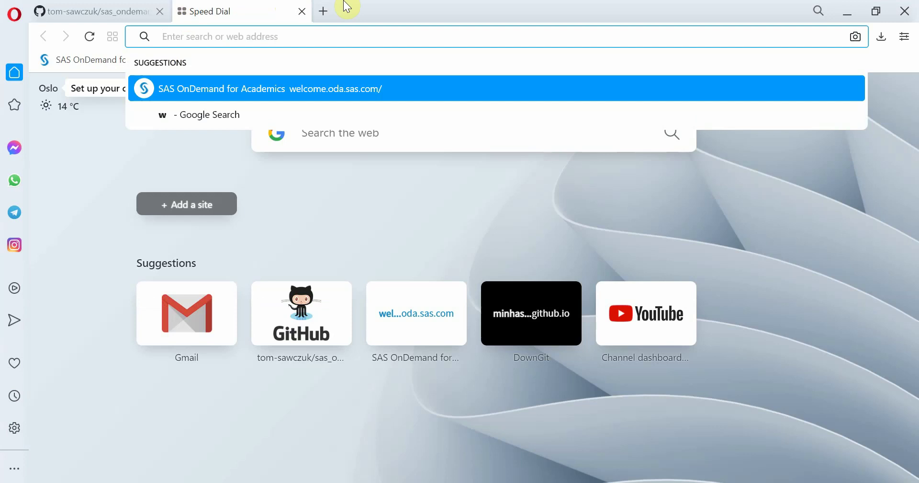
type(".oda.")
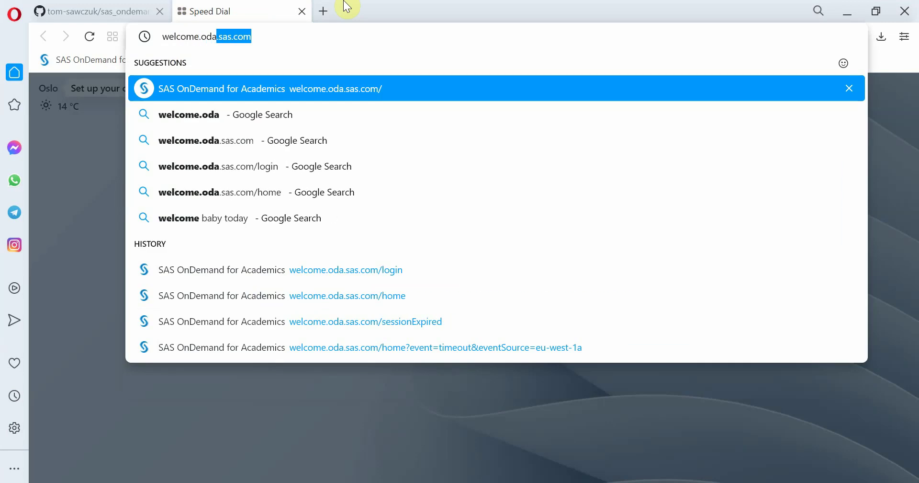
type("sas.com")
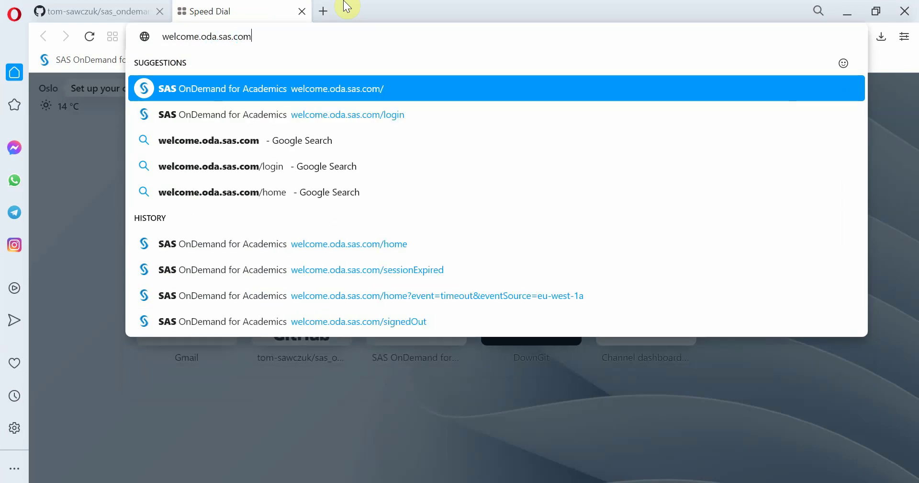
key("Return")
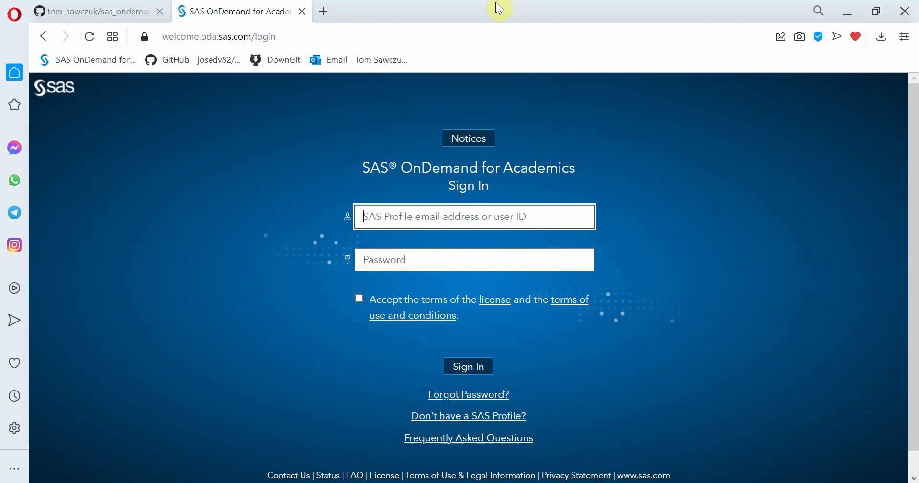
Open the new SAS profile form from the sign-in page, read through it, and close its tab.
left_click(470, 422)
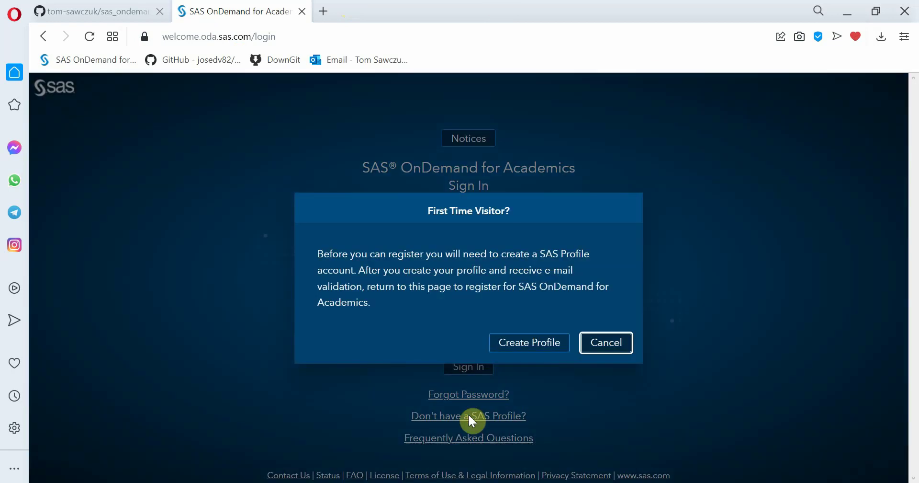
left_click(537, 351)
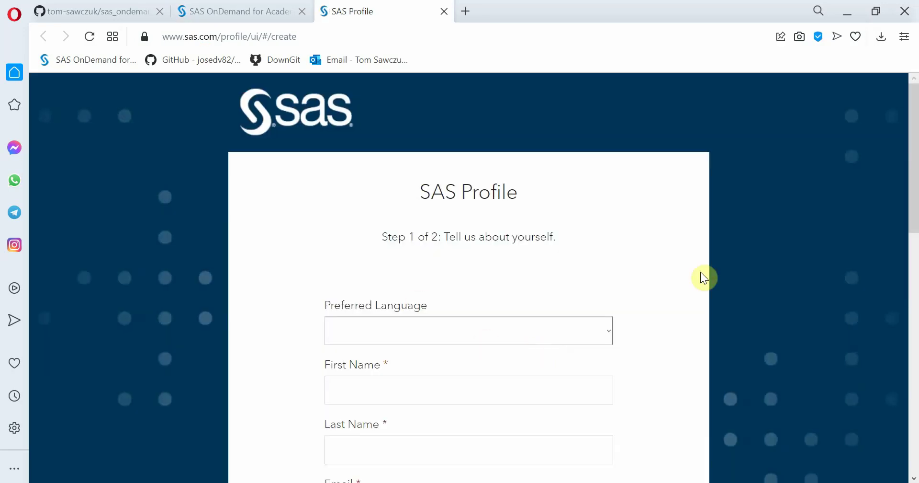
scroll(701, 273, "down", 6)
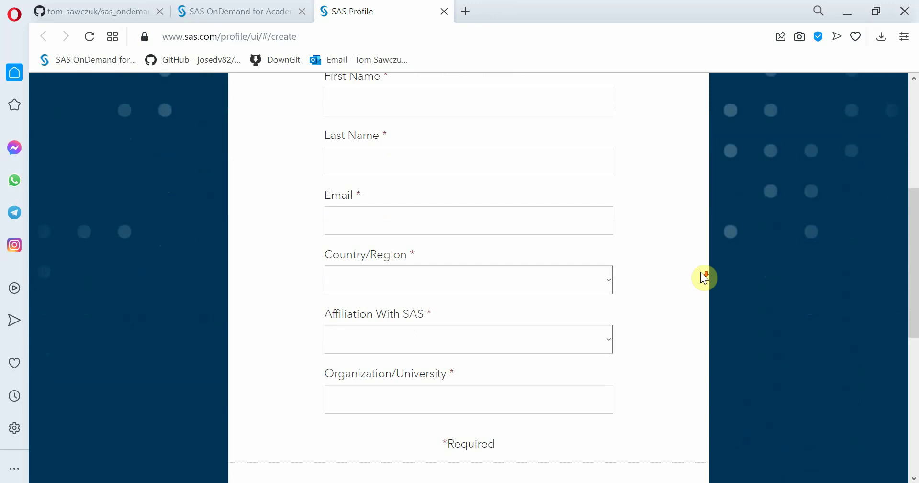
scroll(704, 278, "down", 6)
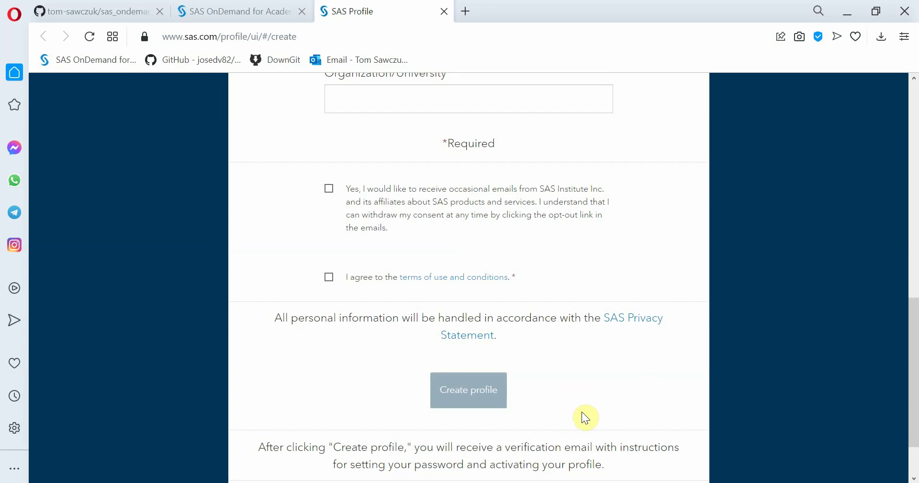
scroll(584, 413, "up", 3)
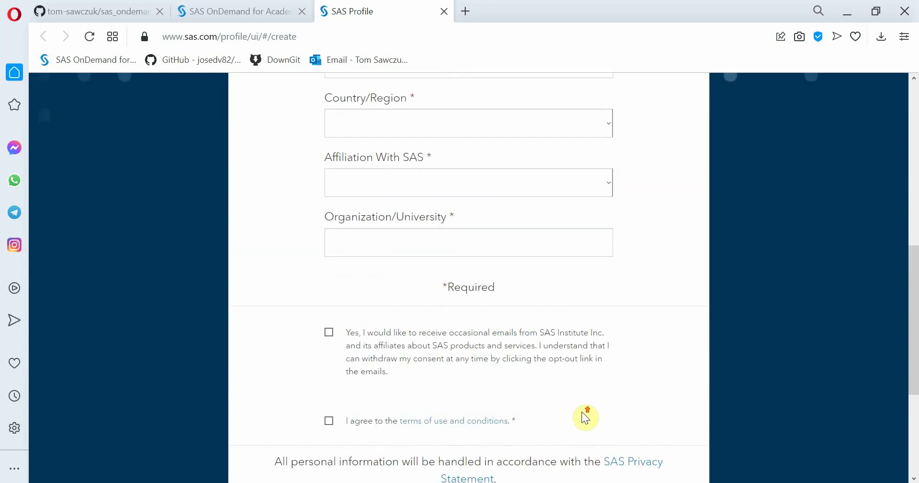
left_click(444, 9)
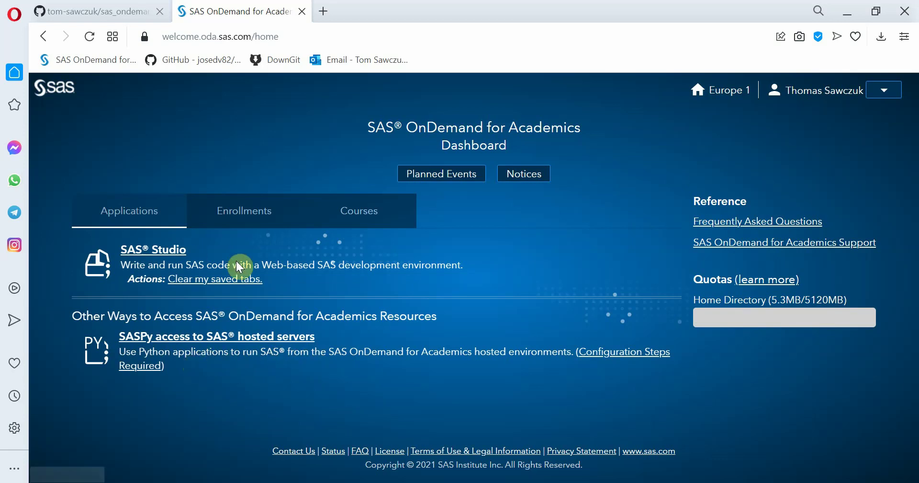
Launch SAS Studio from the dashboard and click into the empty Program 1 editor.
left_click(170, 253)
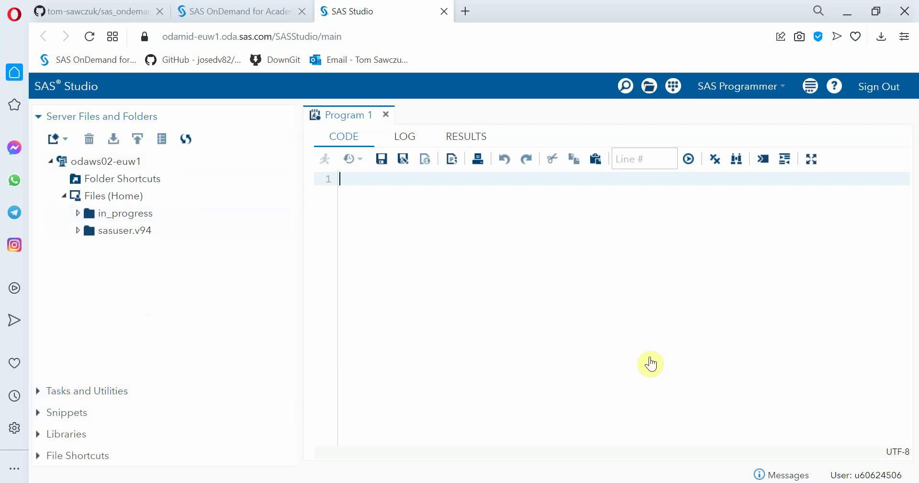
left_click(339, 191)
Create a 'tutorials' folder in the home files.
left_click(64, 139)
left_click(87, 229)
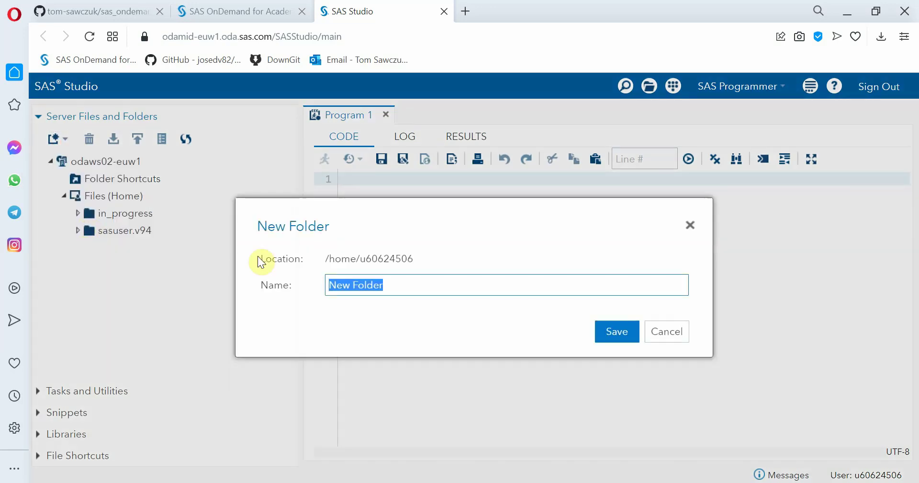
type("tutorials")
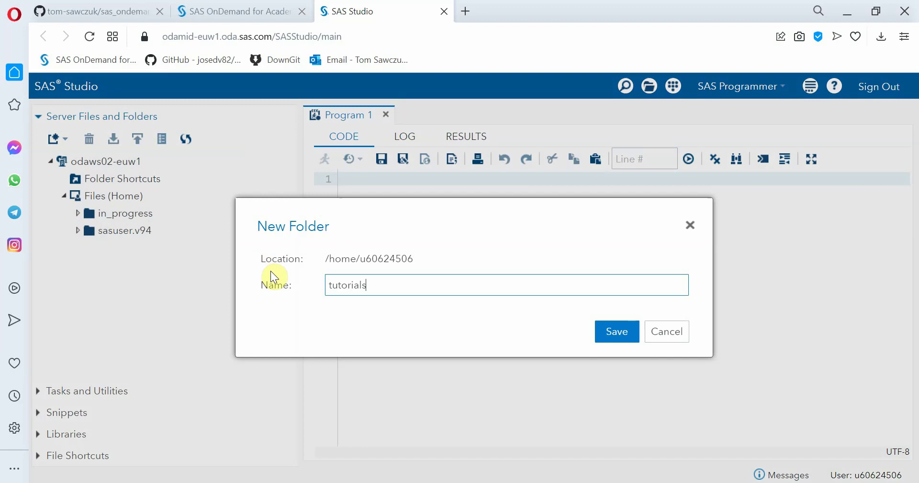
key("Return")
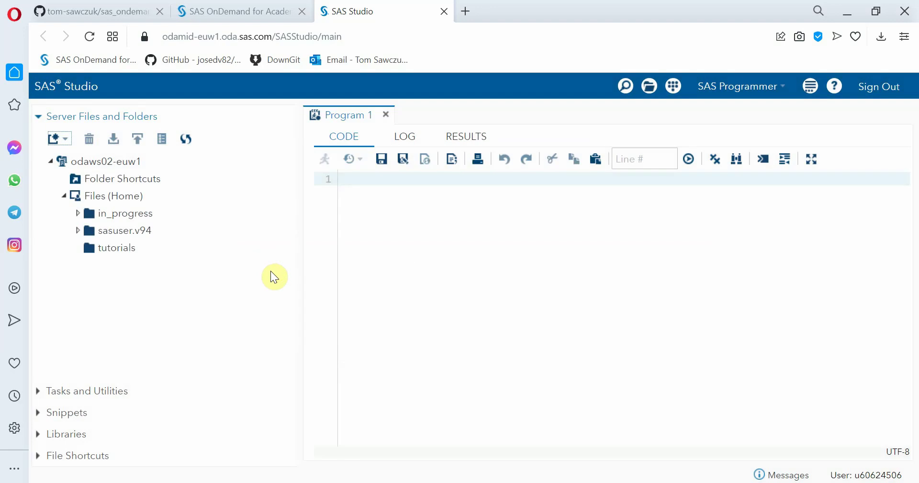
Create an 'nba_combine' folder inside the tutorials folder.
left_click(108, 248)
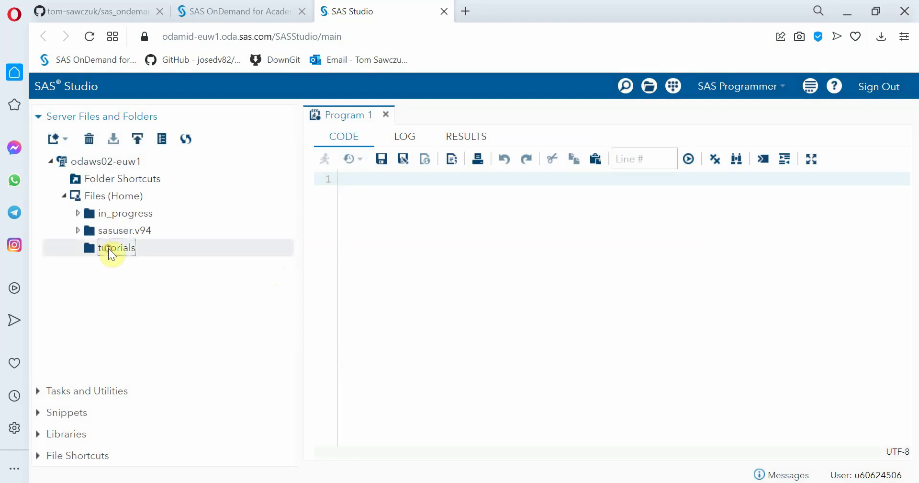
left_click(65, 139)
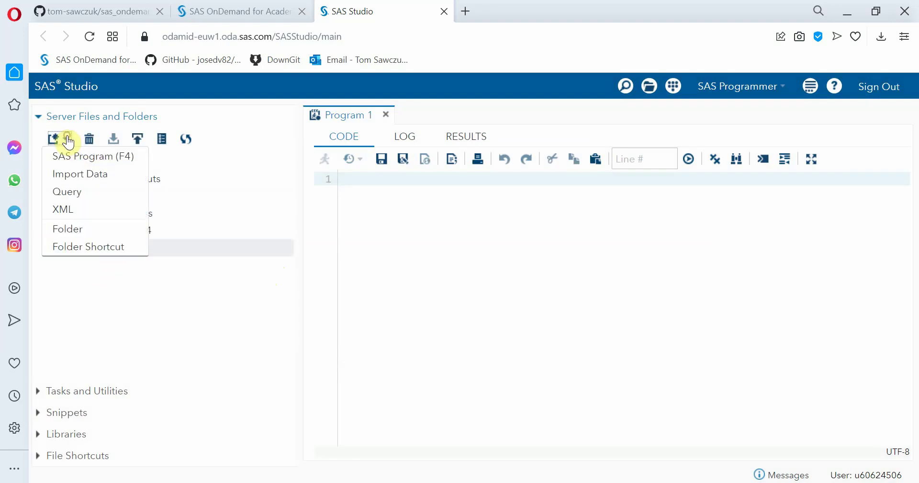
left_click(85, 226)
type("t")
key("BackSpace")
type("nba_combine")
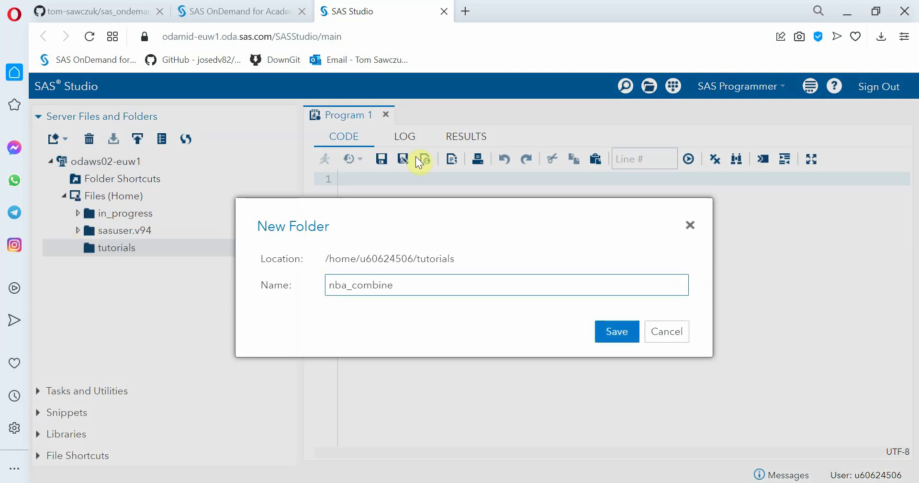
key("Return")
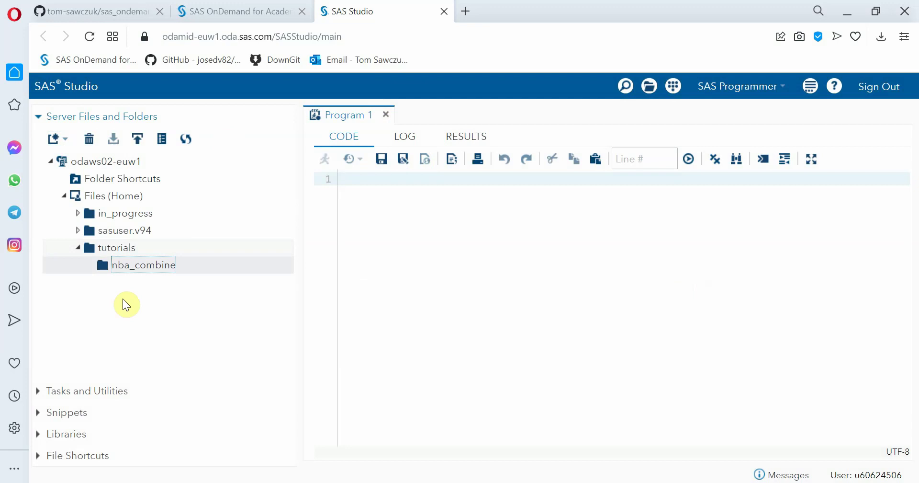
Upload data.csv and nbac_script.sas from the local Desktop\tutorials\nba_combine folder into server nba_combine.
left_click(139, 140)
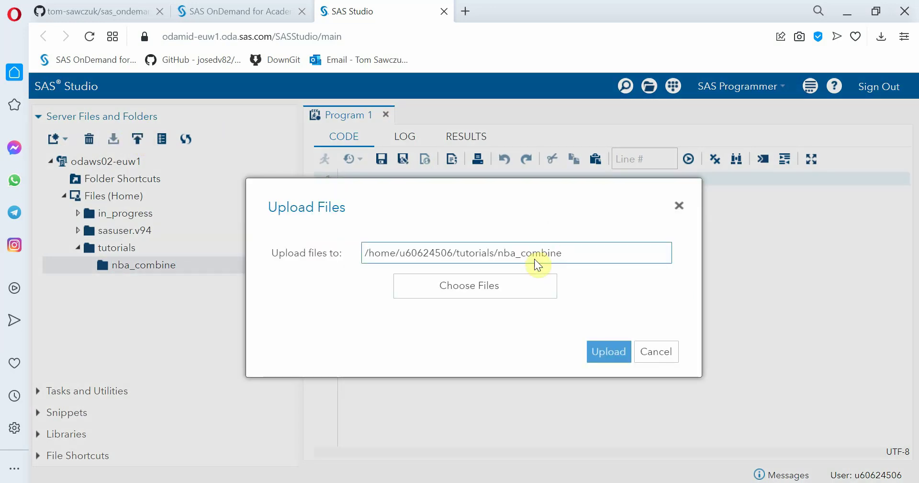
left_click(495, 286)
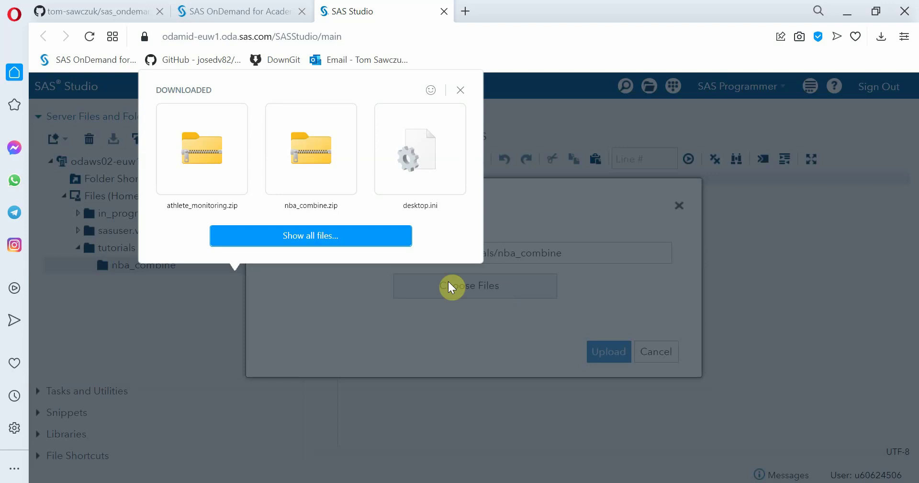
left_click(313, 235)
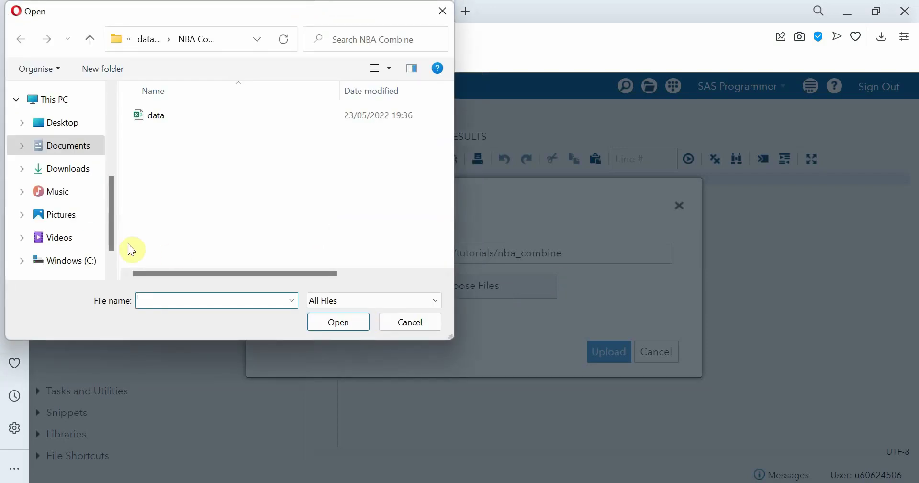
scroll(57, 191, "up", 3)
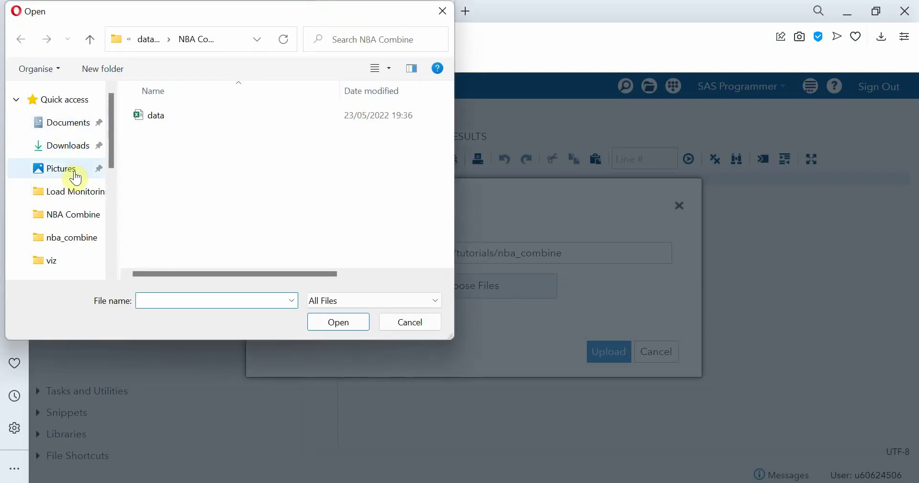
scroll(75, 180, "down", 5)
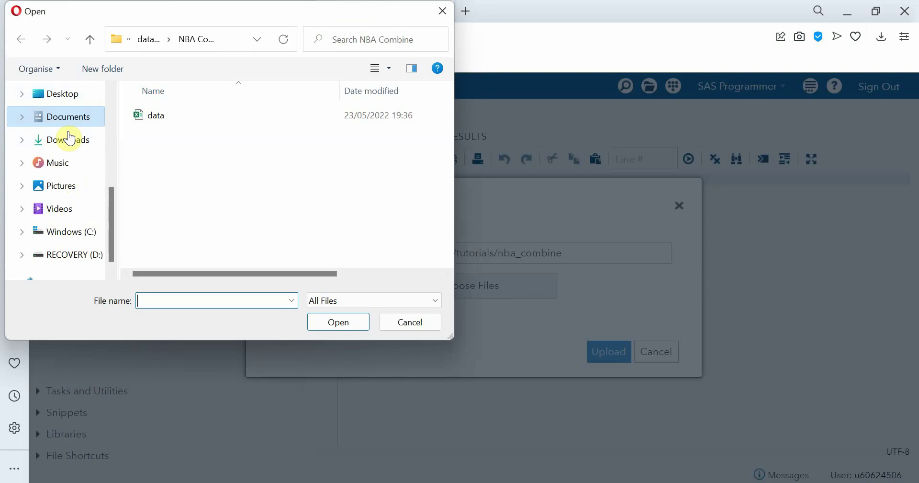
left_click(68, 93)
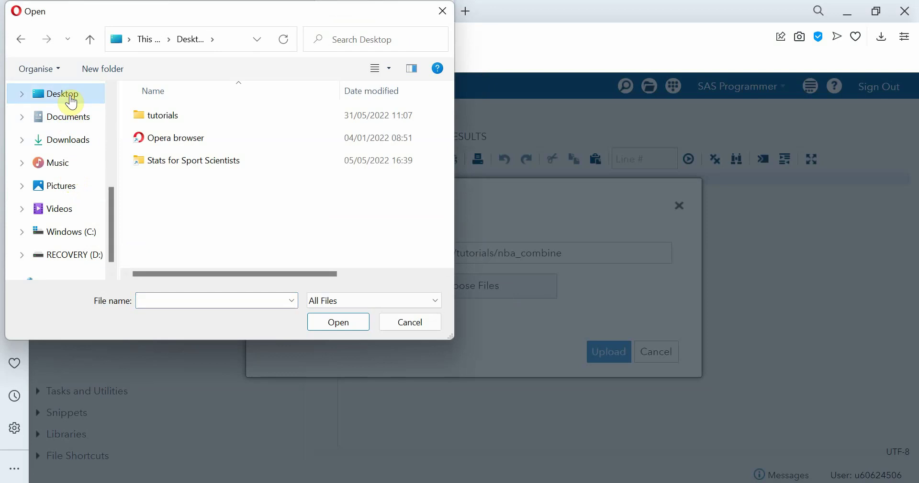
double_click(199, 117)
double_click(211, 144)
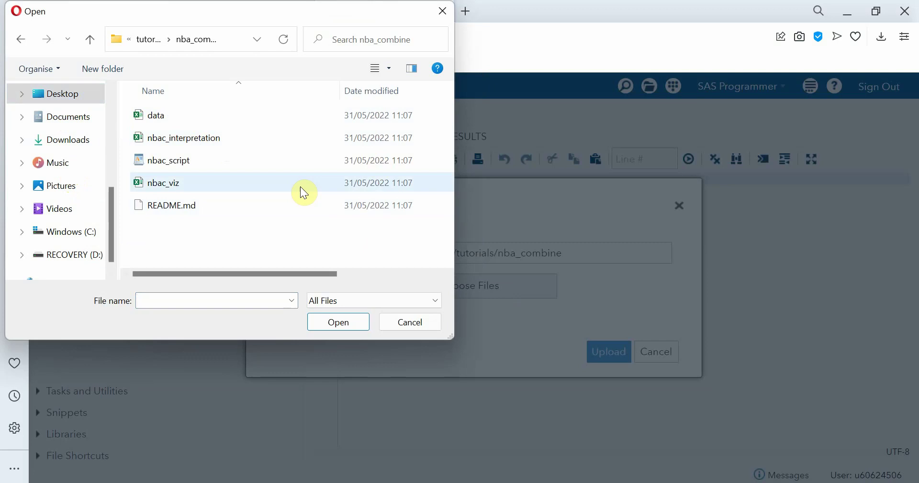
left_click(216, 117)
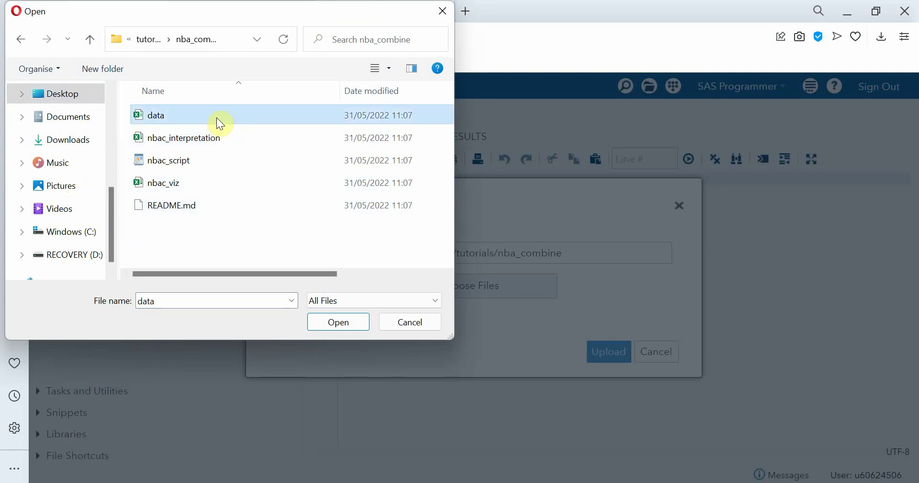
left_click(219, 159, "ctrl")
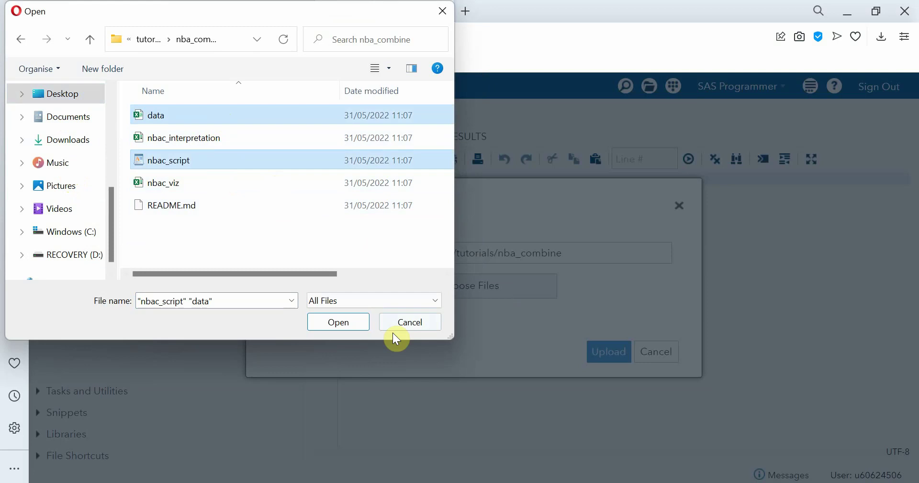
left_click(343, 316)
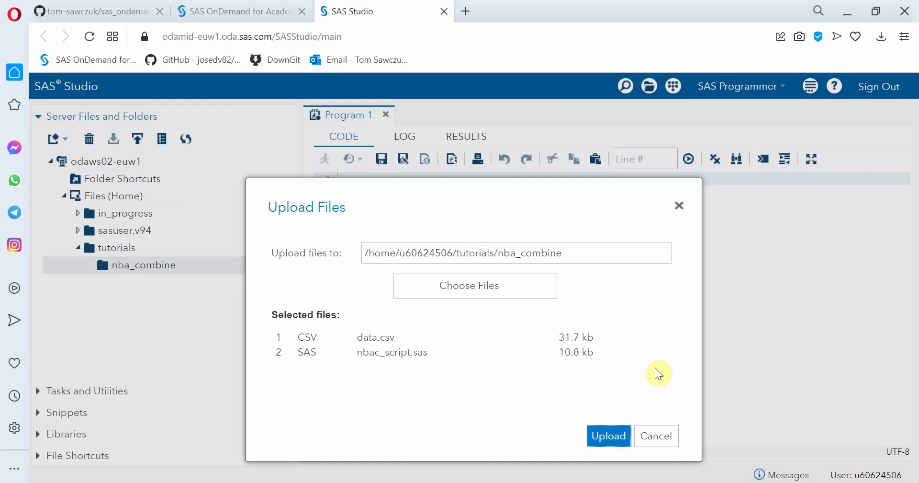
left_click(609, 438)
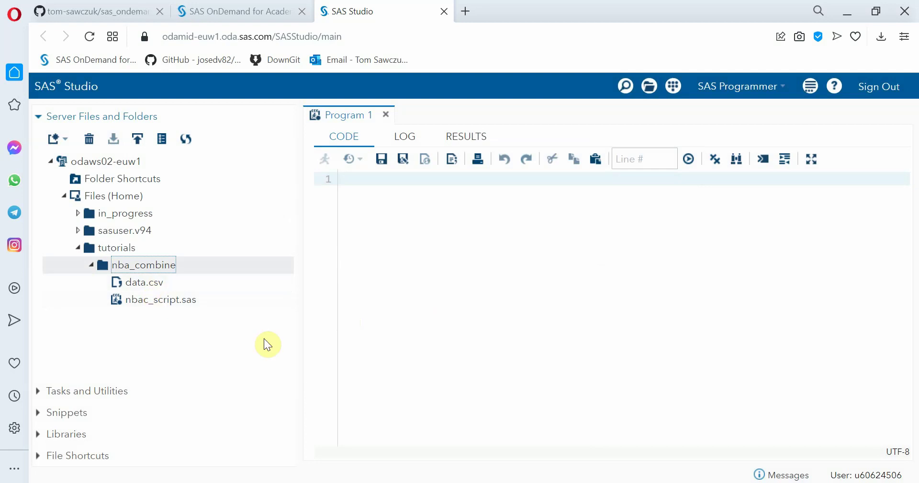
Add a folder named 'athlete_monitoring' under tutorials, next to nba_combine.
left_click(113, 247)
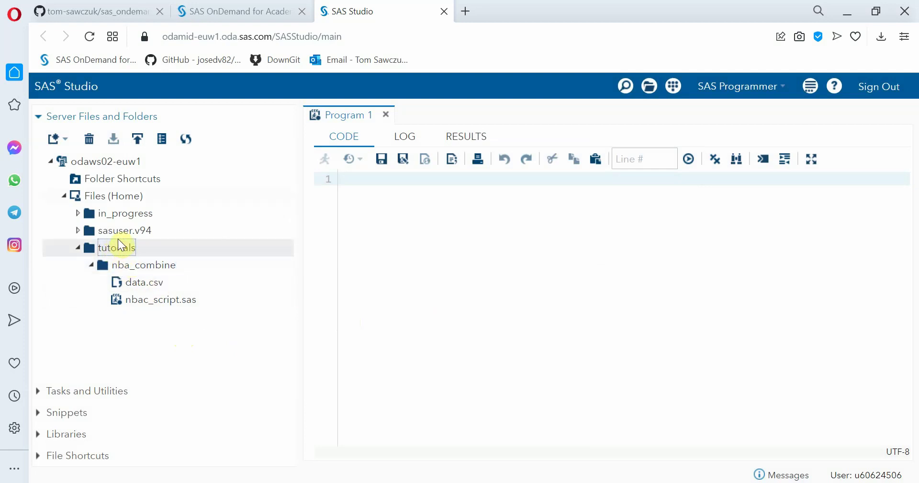
left_click(55, 138)
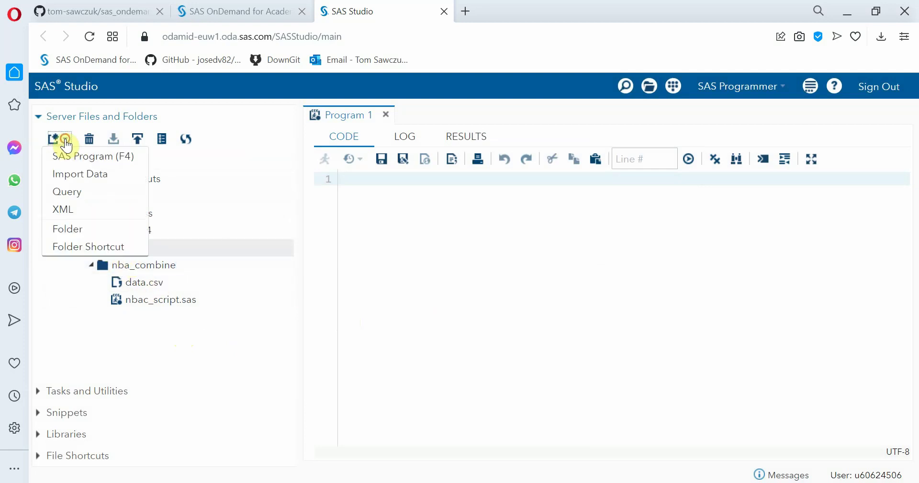
left_click(87, 228)
type("at")
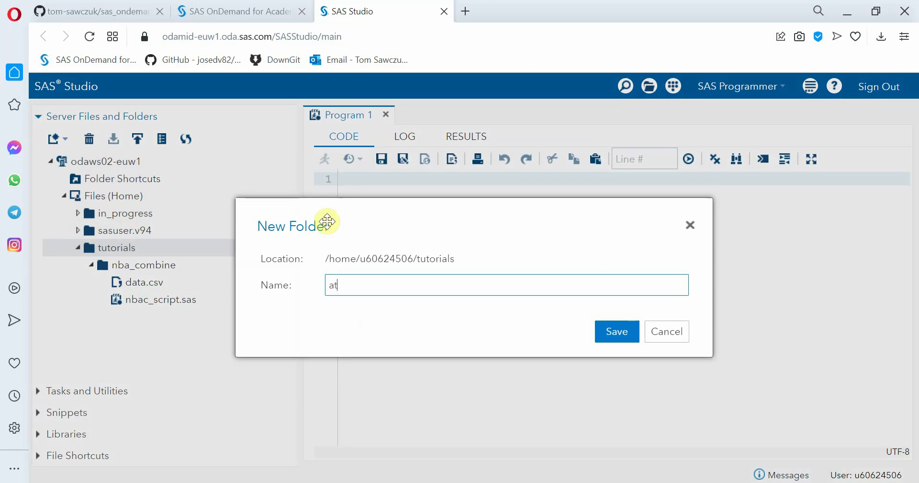
type("hlete_monitoring")
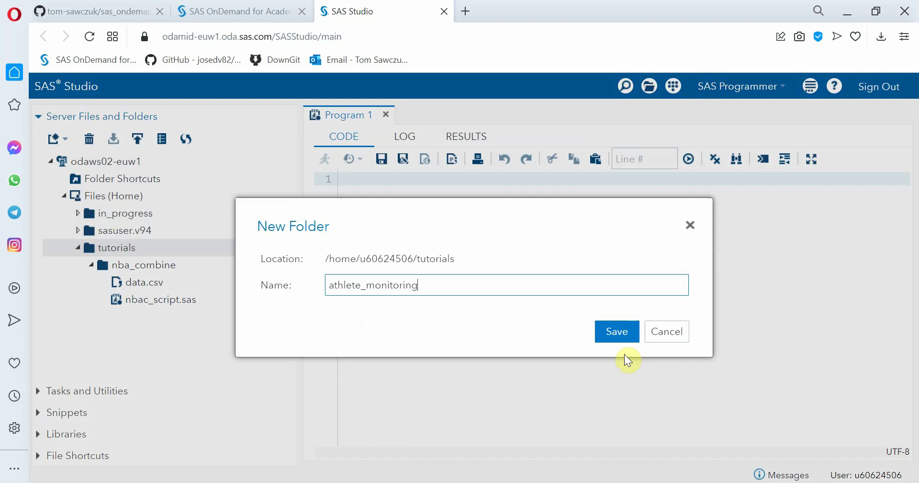
left_click(608, 334)
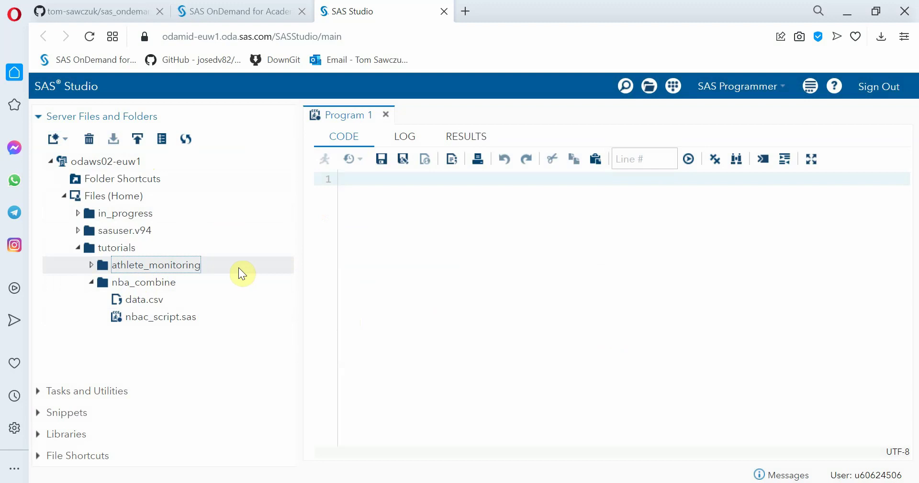
Upload data_1.csv, data_2.csv and mon_script.sas from the local athlete_monitoring folder to the server.
left_click(140, 138)
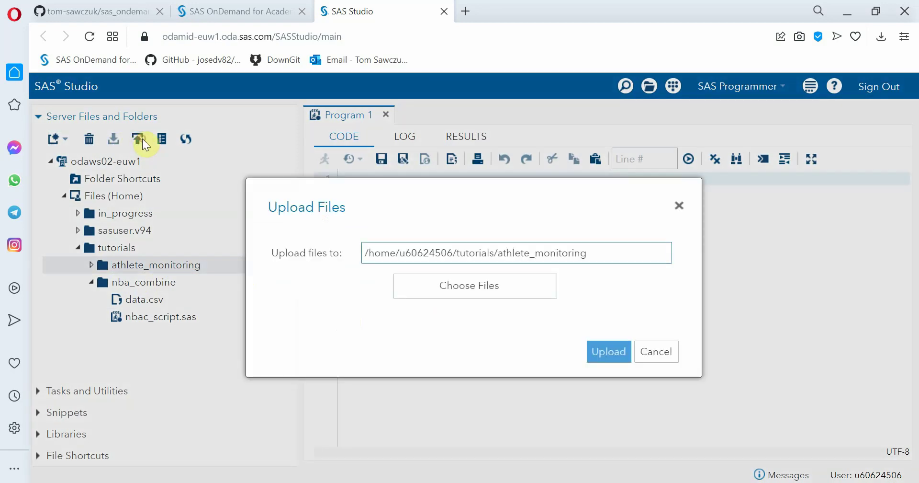
left_click(515, 285)
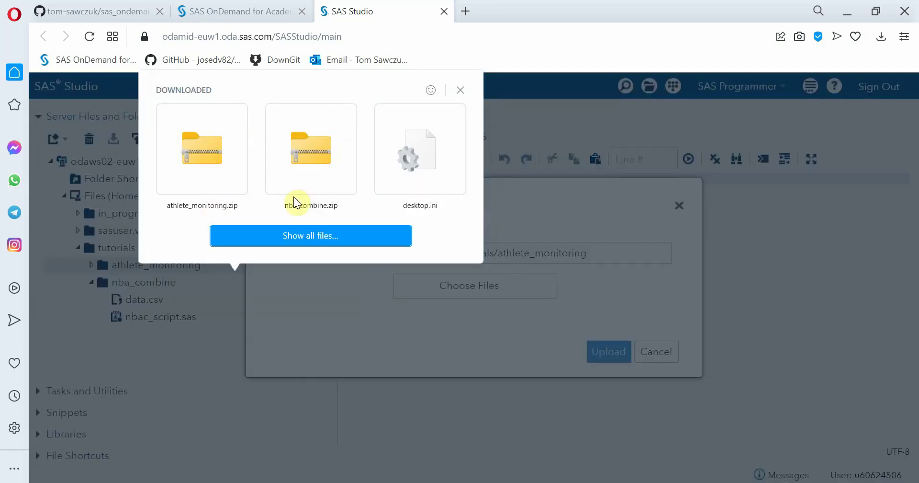
left_click(337, 236)
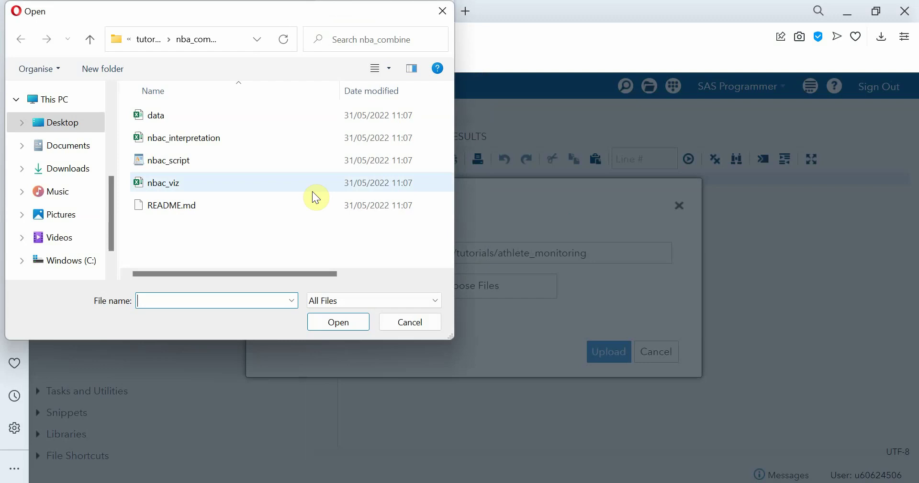
left_click(170, 39)
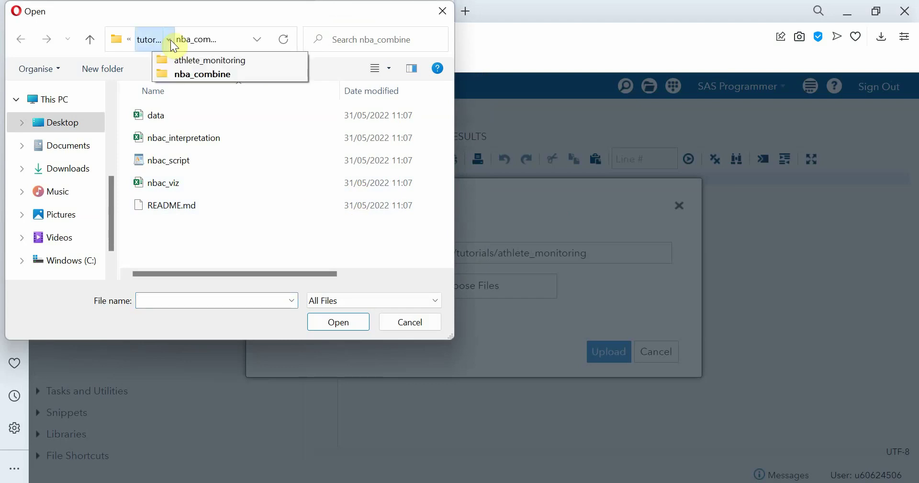
left_click(177, 58)
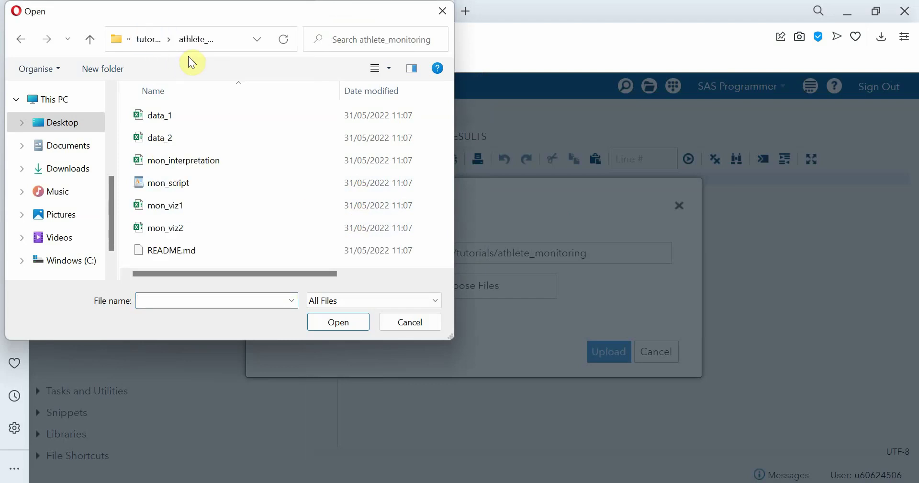
left_click(271, 114)
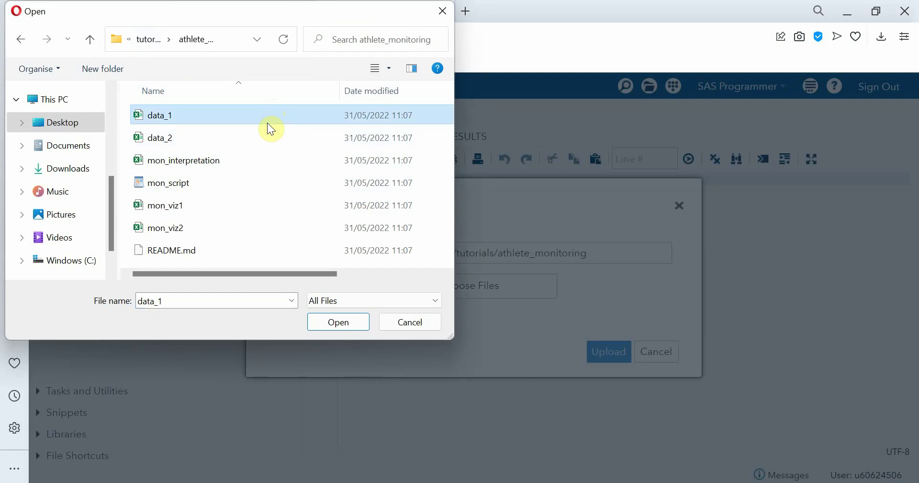
left_click(225, 138, "ctrl")
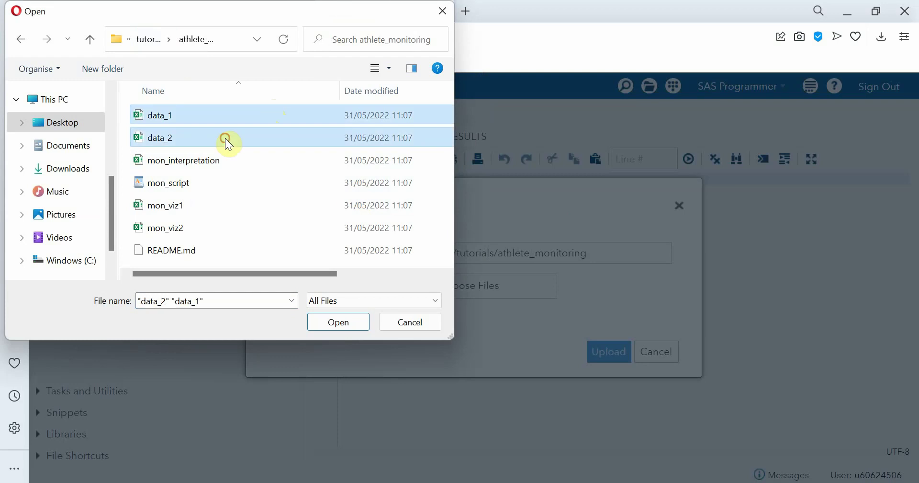
left_click(254, 182, "ctrl")
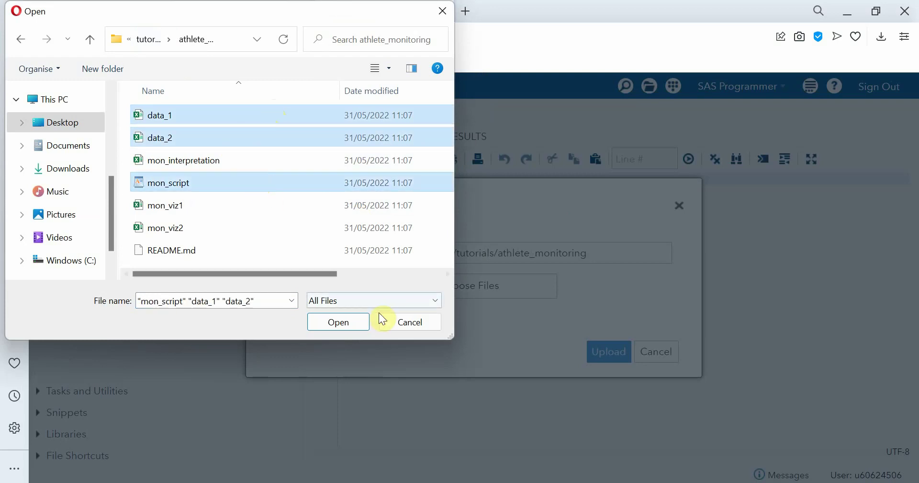
left_click(338, 318)
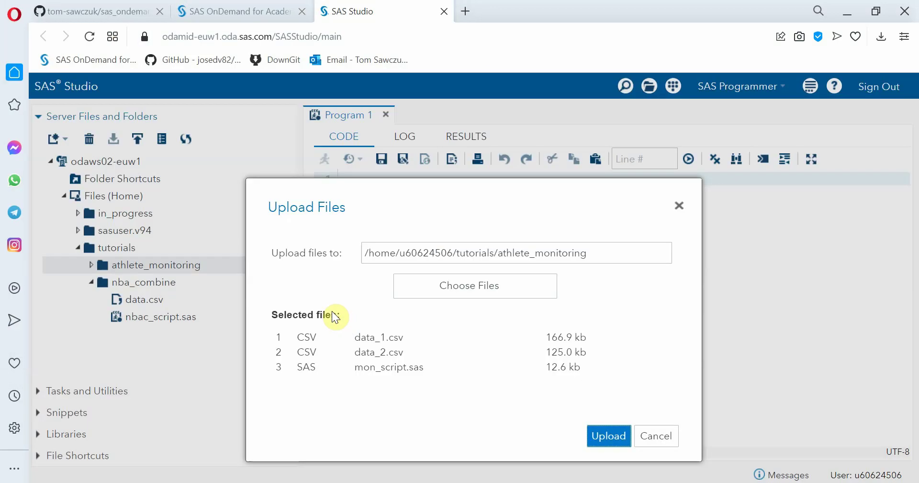
left_click(607, 435)
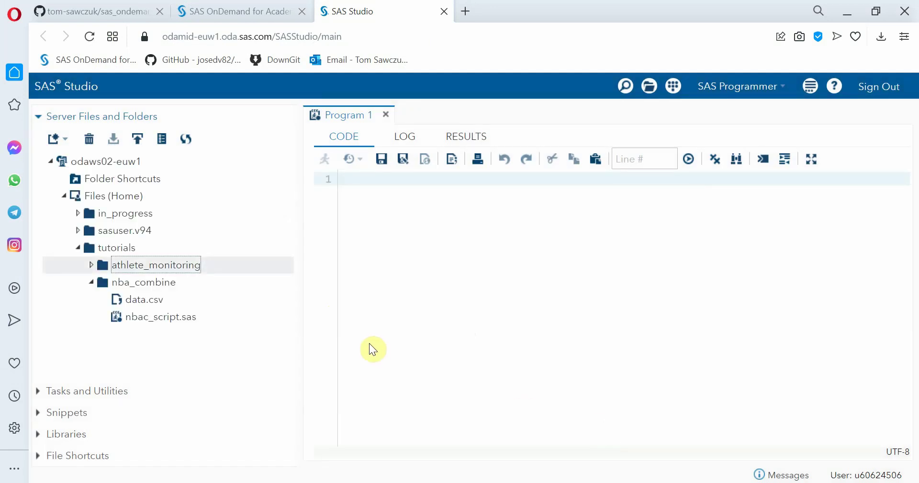
Verify the uploaded files in athlete_monitoring and nba_combine, then show the Libraries section.
left_click(92, 265)
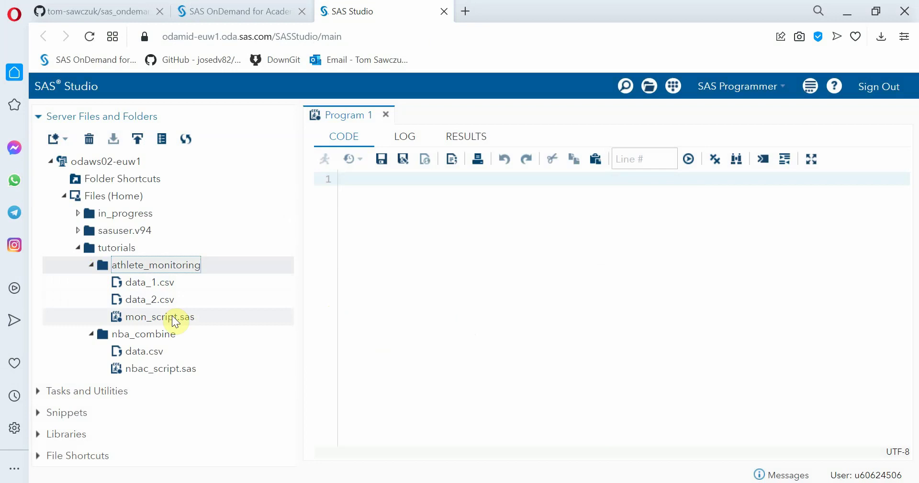
left_click(91, 264)
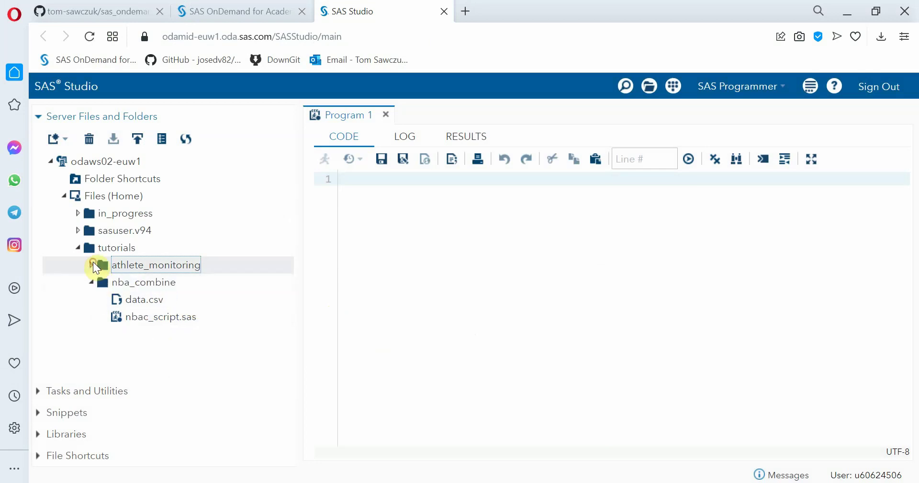
left_click(91, 282)
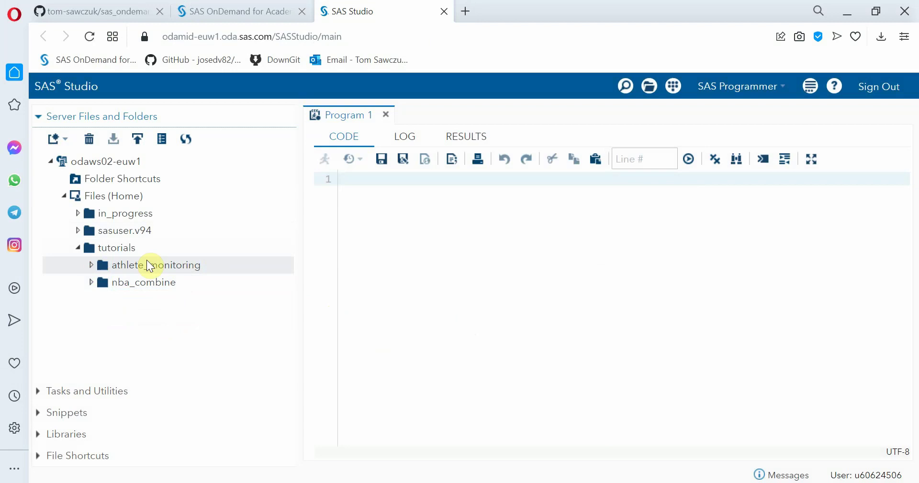
left_click(91, 265)
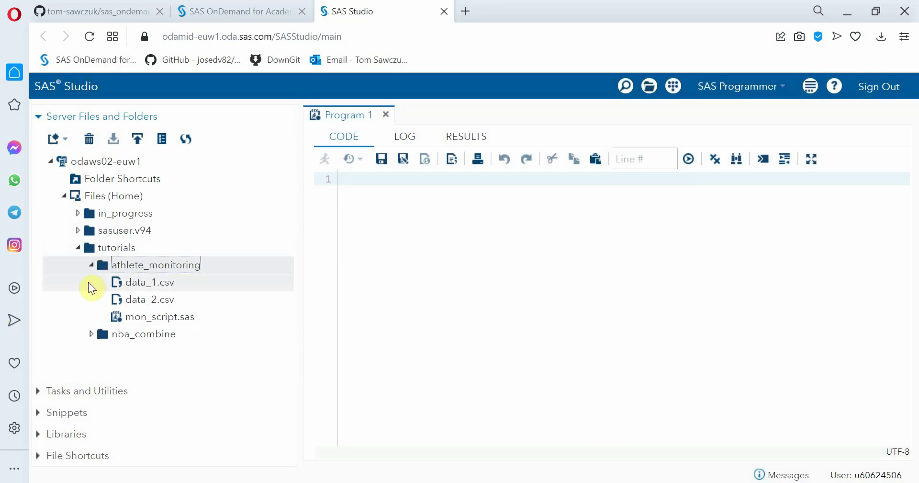
left_click(91, 264)
left_click(91, 283)
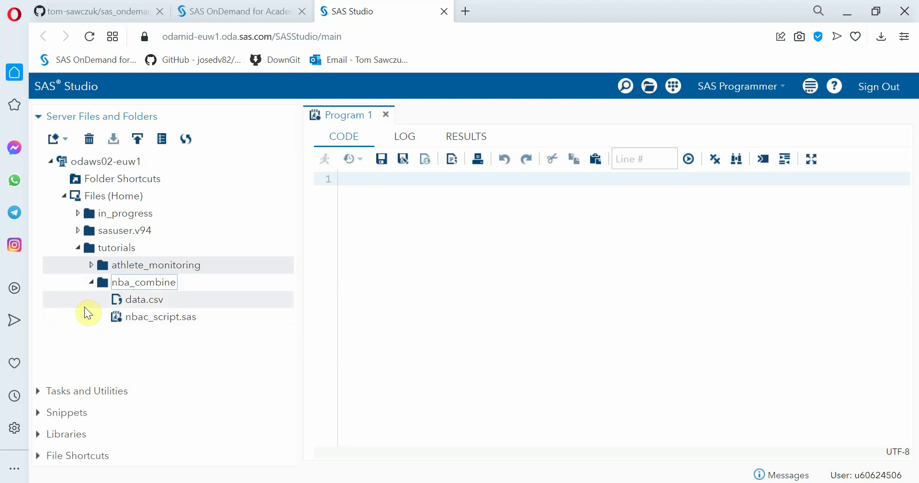
left_click(90, 283)
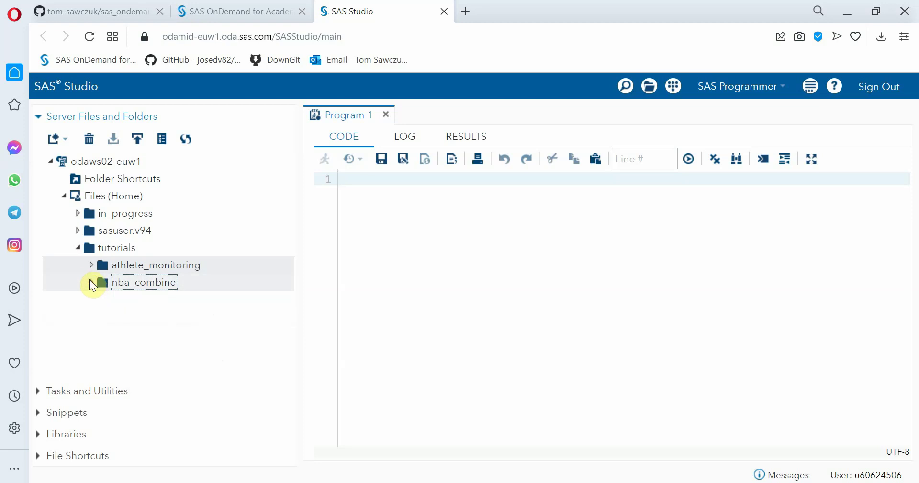
left_click(91, 265)
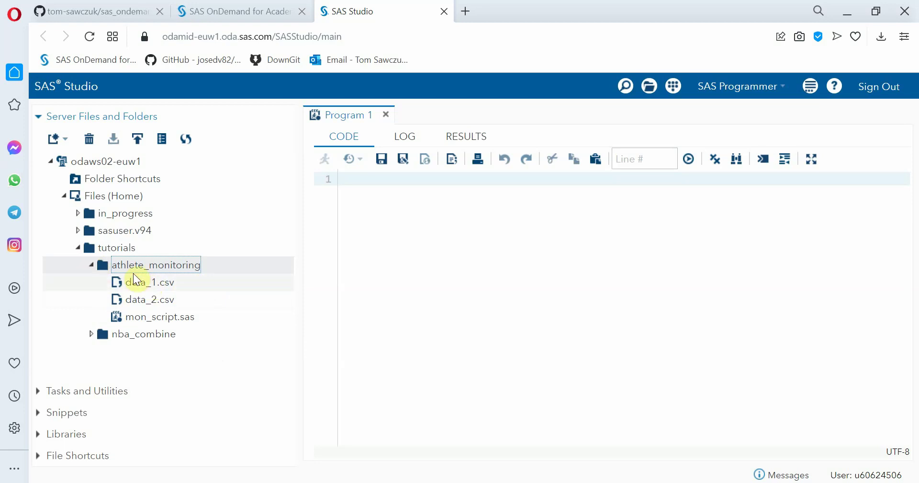
left_click(91, 265)
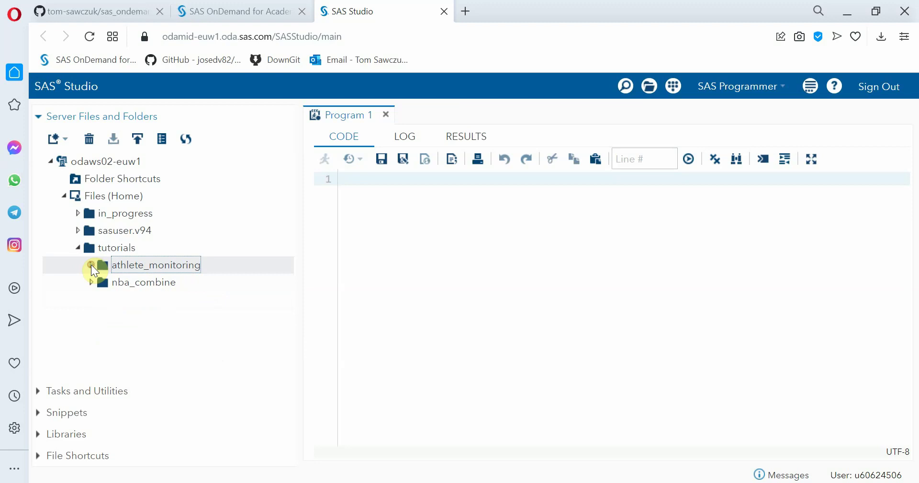
left_click(35, 433)
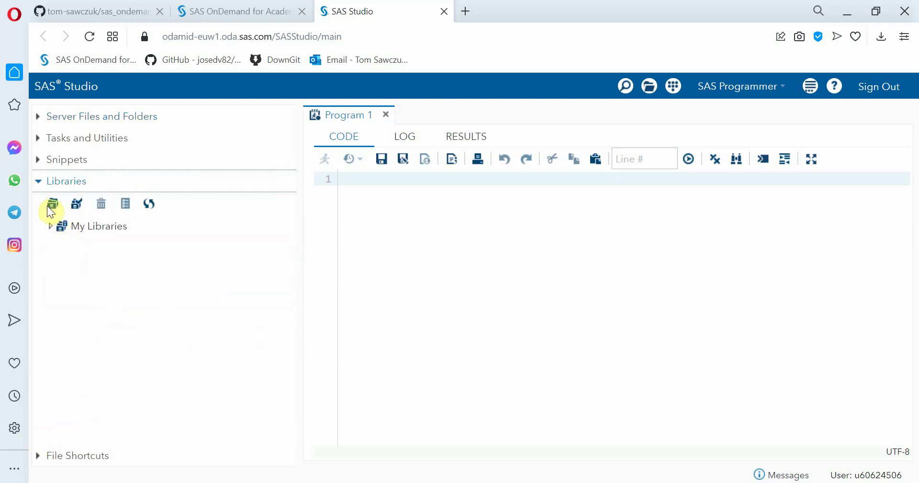
Define a library named nbac on home/tutorials/nba_combine, set to re-create at start-up.
left_click(51, 226)
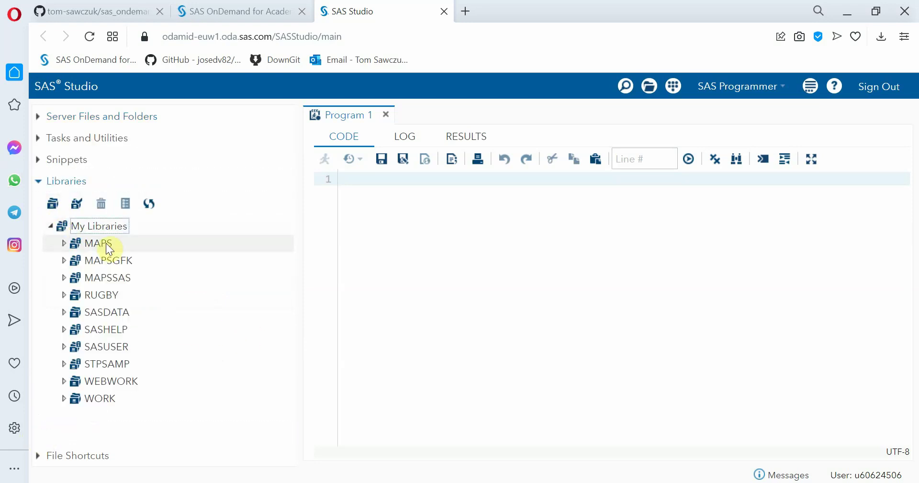
left_click(52, 204)
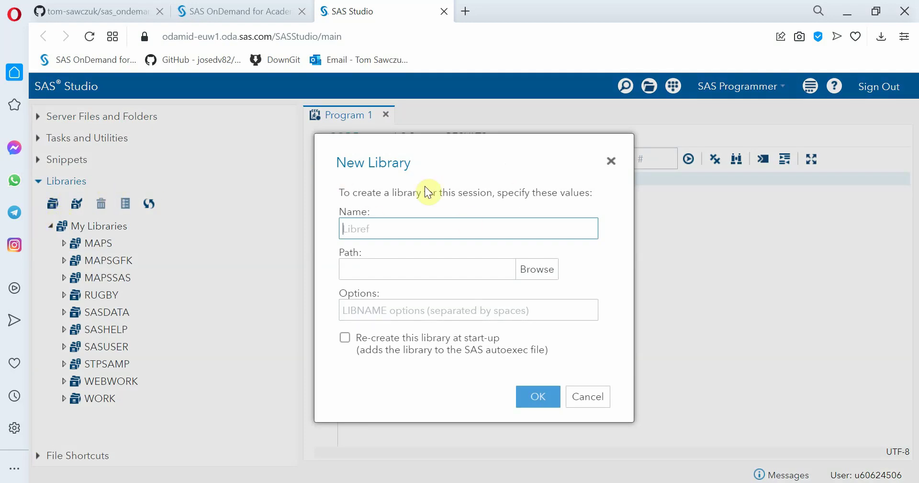
type("nbac")
left_click(535, 277)
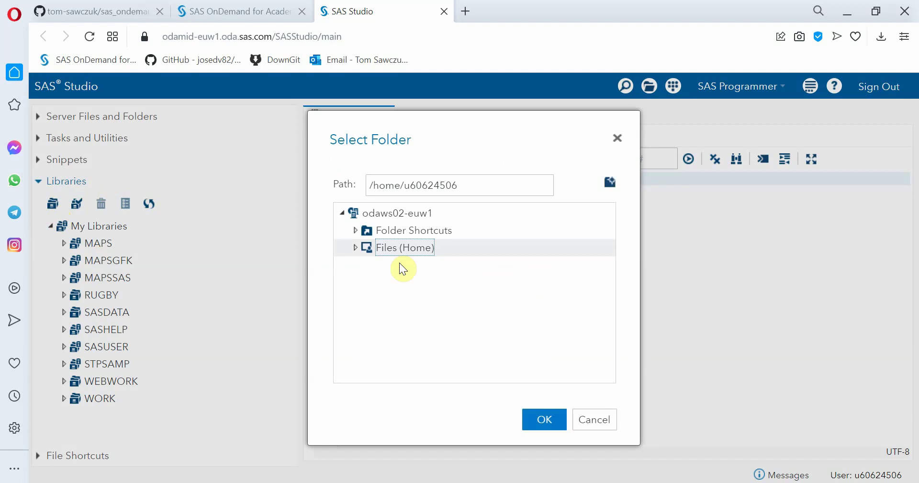
left_click(355, 247)
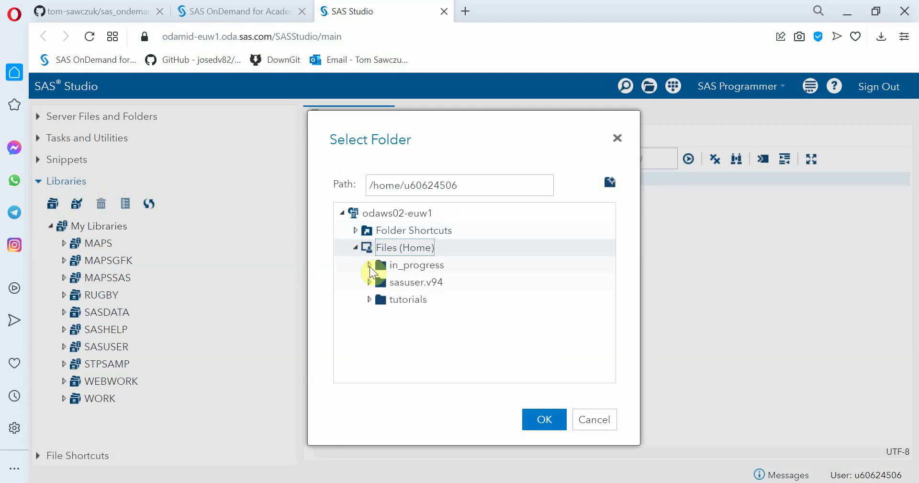
left_click(369, 299)
left_click(427, 334)
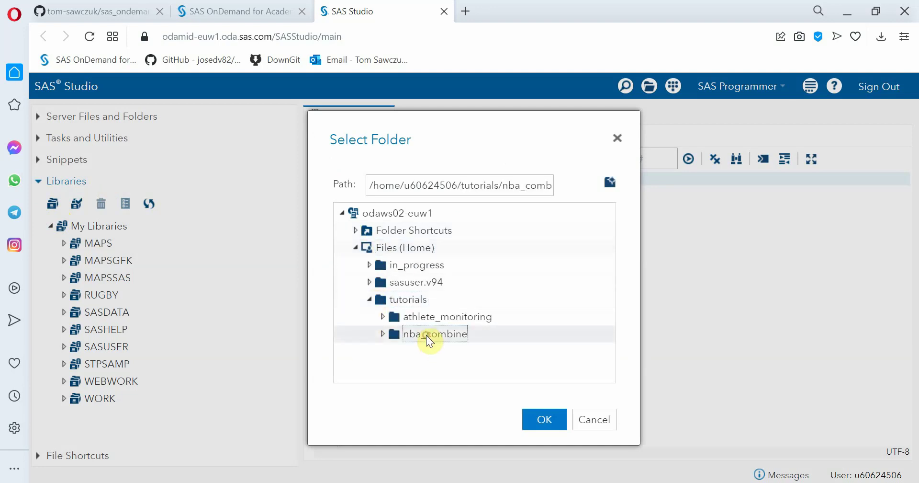
left_click(540, 425)
left_click(546, 422)
left_click(546, 422)
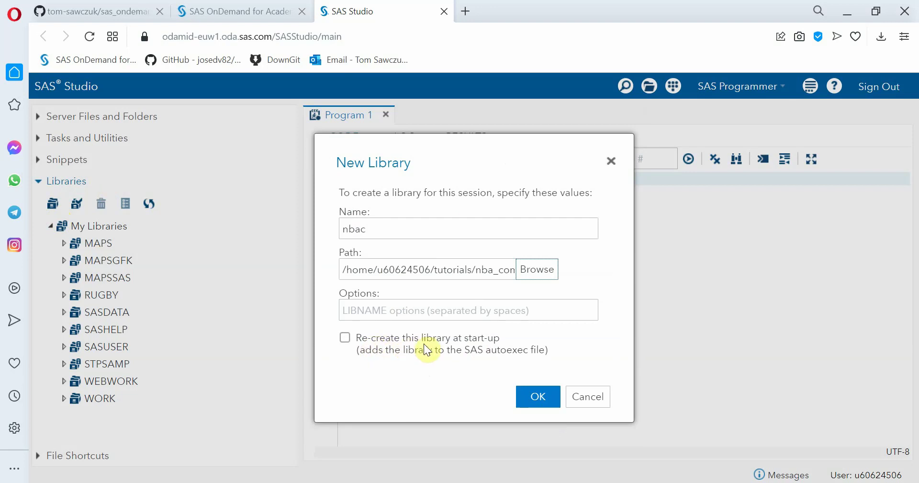
left_click(346, 337)
Save NBAC, then add a mon library on tutorials/athlete_monitoring, re-created at start-up.
left_click(532, 395)
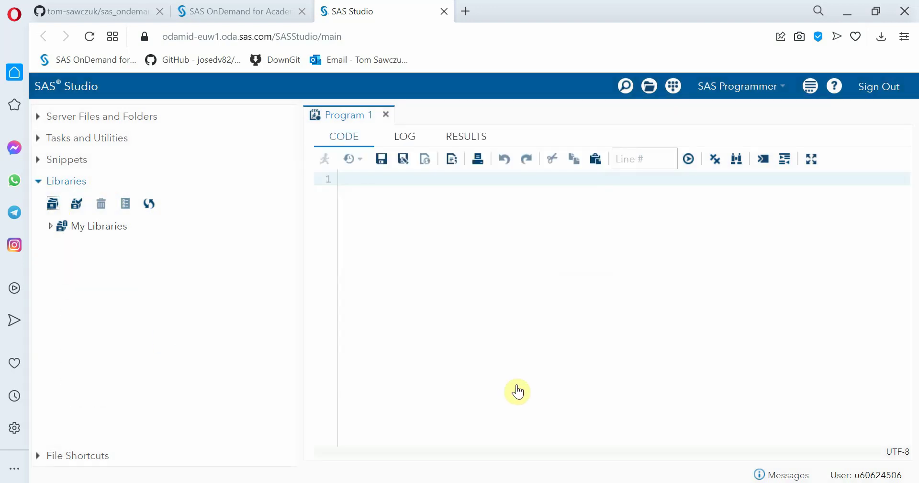
left_click(48, 226)
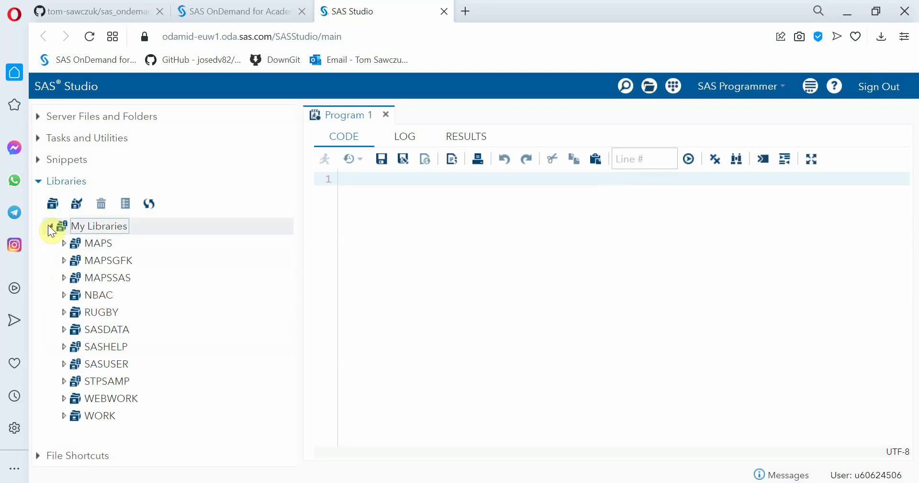
left_click(53, 205)
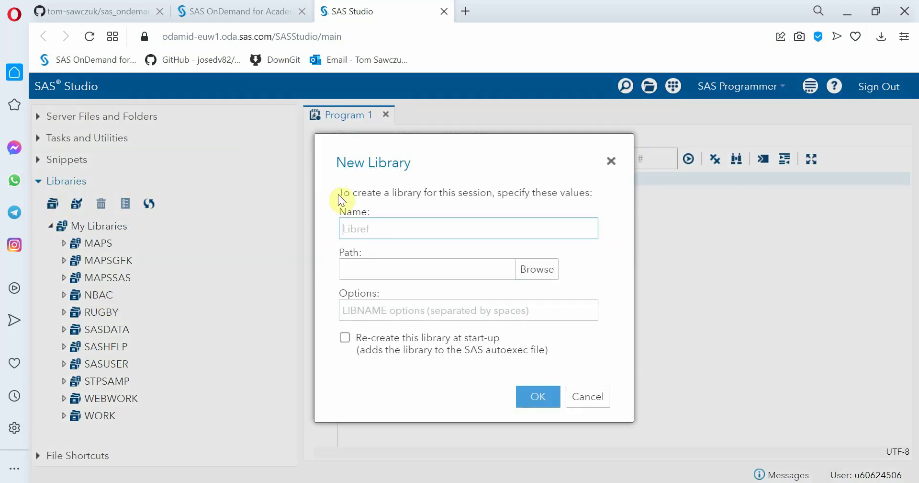
type("mon")
left_click(535, 259)
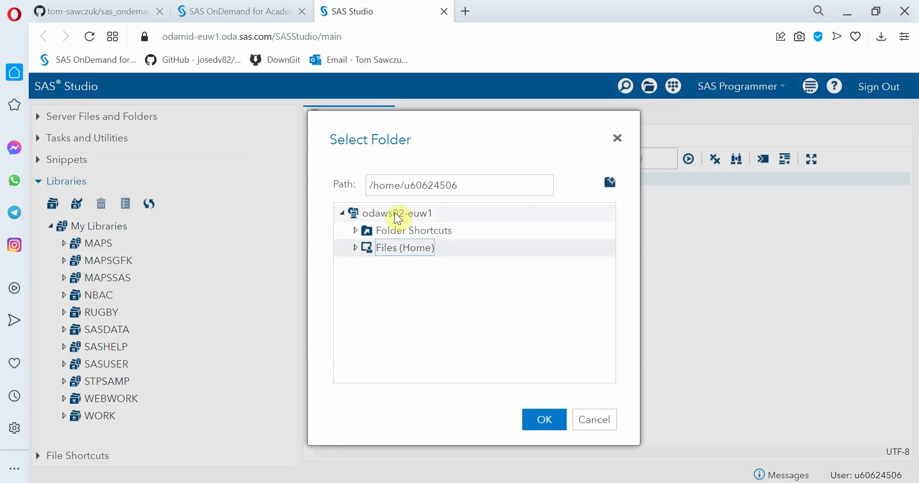
left_click(354, 247)
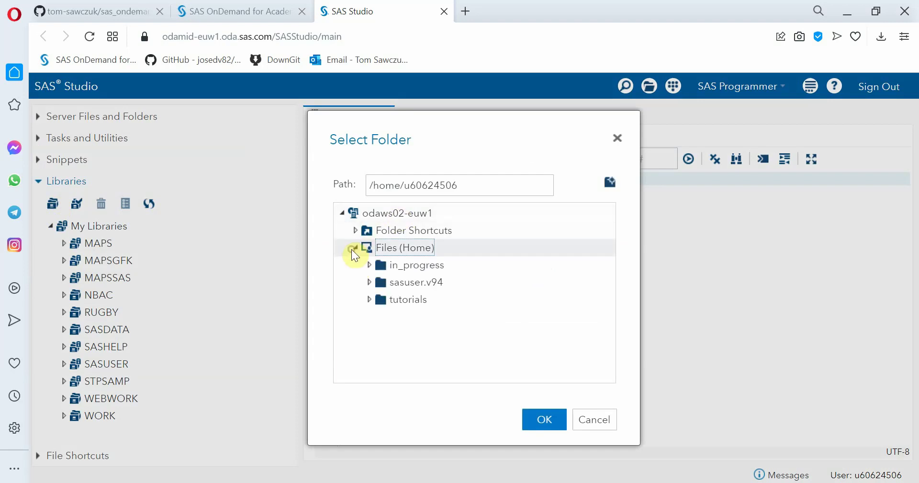
left_click(369, 298)
left_click(418, 316)
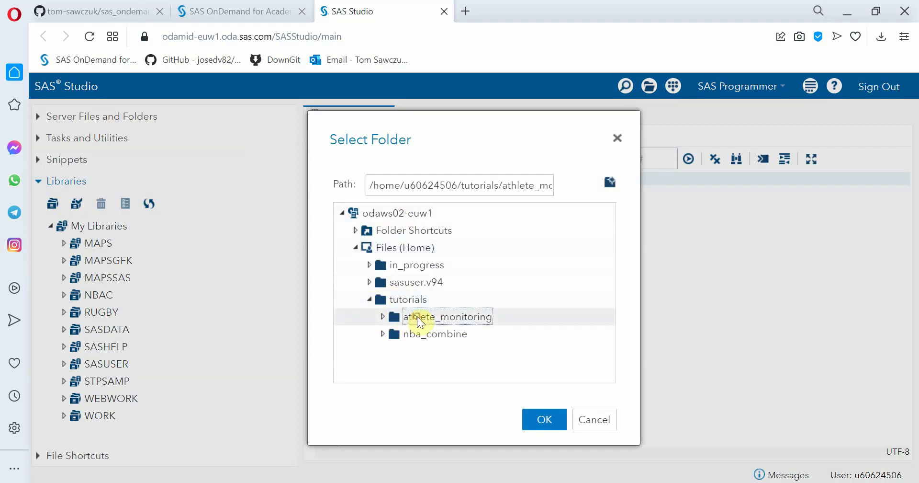
left_click(544, 419)
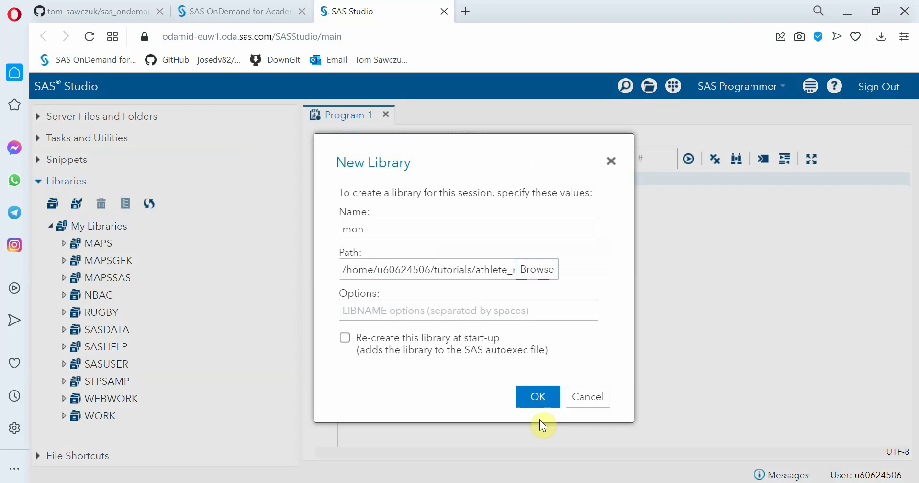
left_click(343, 338)
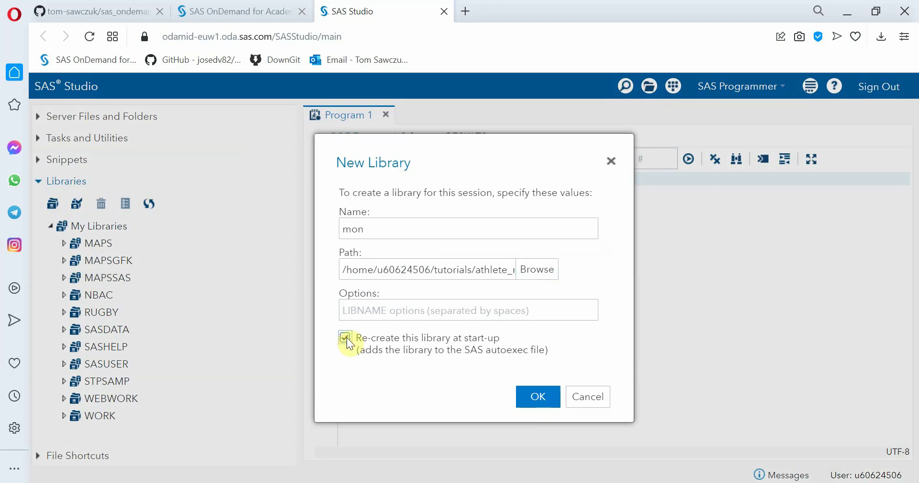
left_click(534, 402)
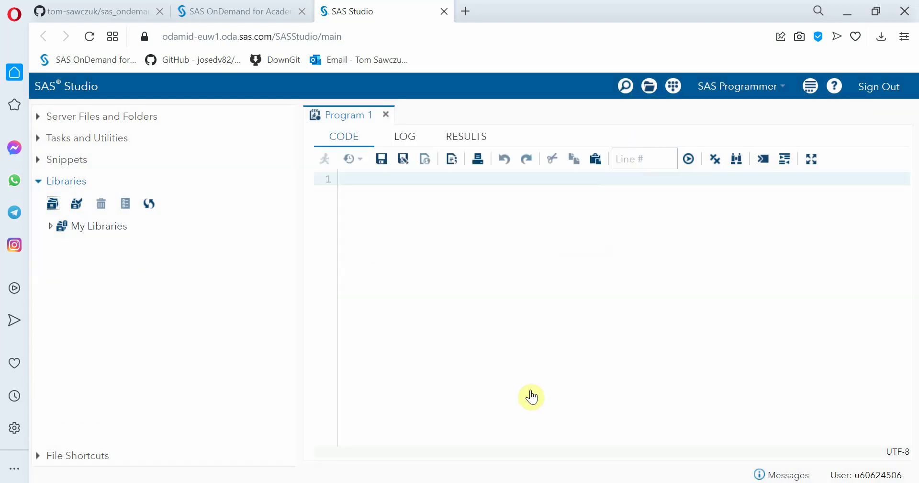
Open an import task for nba_combine's data.csv, generating PROC IMPORT code to WORK.IMPORT.
left_click(38, 120)
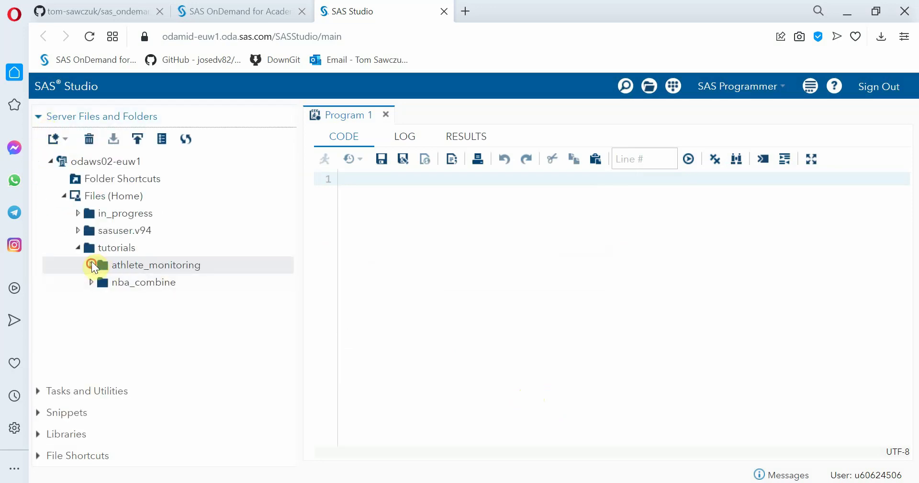
left_click(91, 264)
left_click(95, 264)
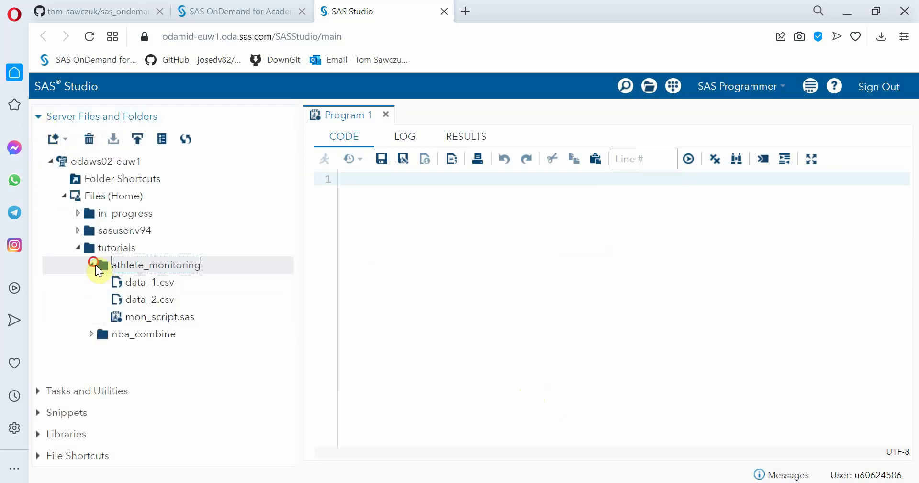
left_click(91, 282)
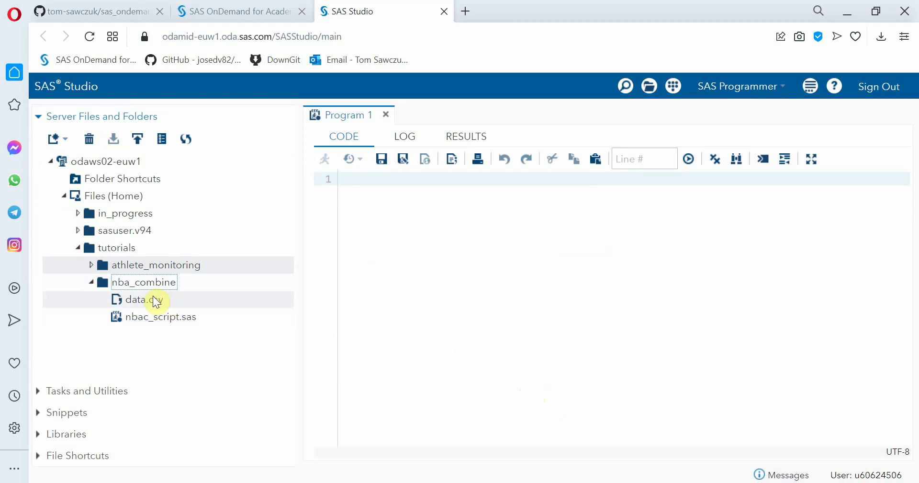
left_click_drag(155, 300, 442, 269)
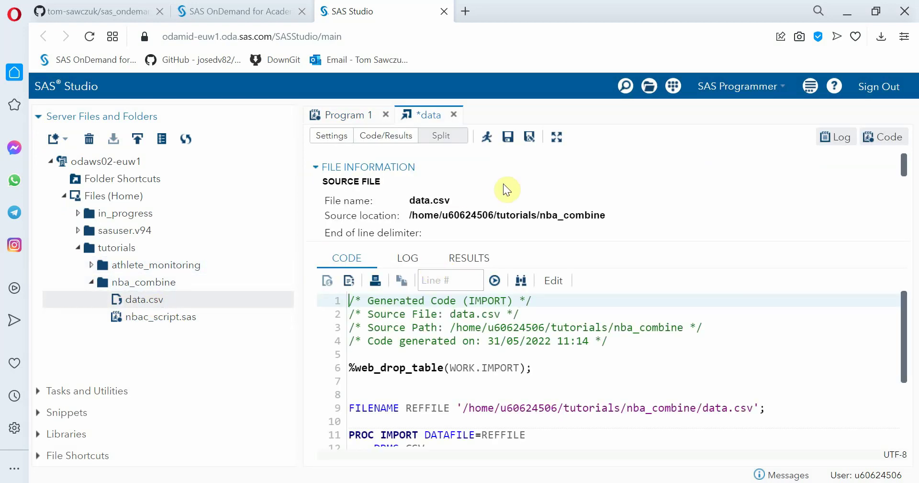
scroll(504, 183, "down", 3)
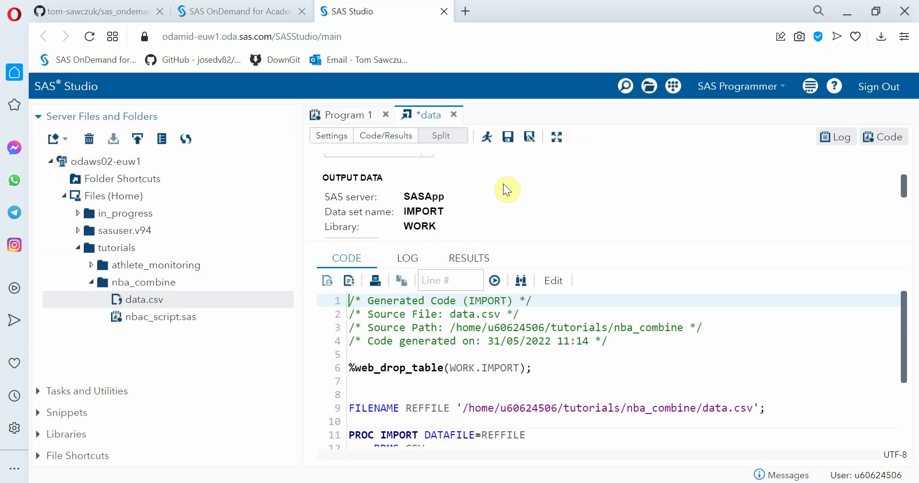
scroll(503, 183, "down", 2)
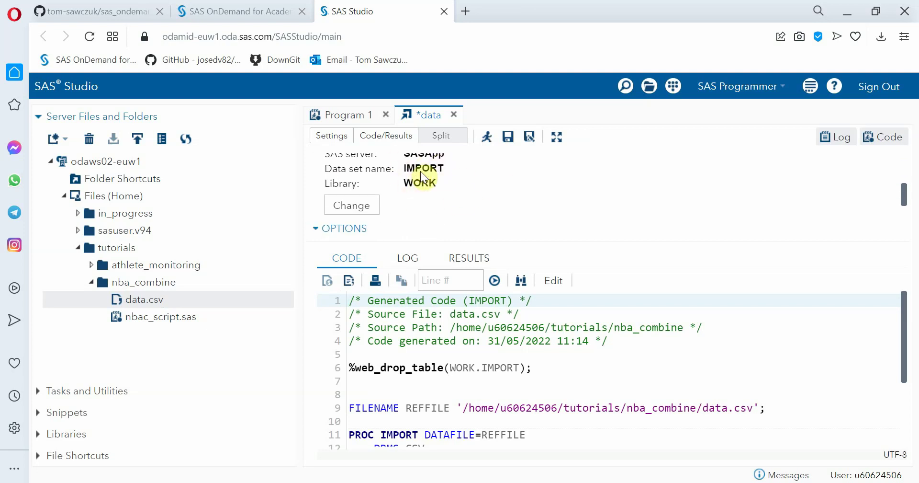
Change the import output from WORK.IMPORT to data set 'data' in the NBAC library.
left_click(354, 211)
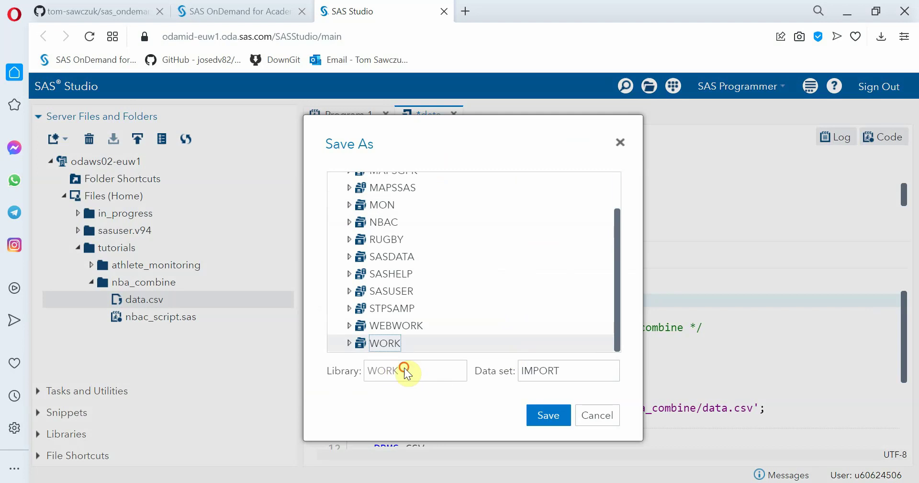
left_click_drag(405, 369, 376, 371)
left_click(381, 205)
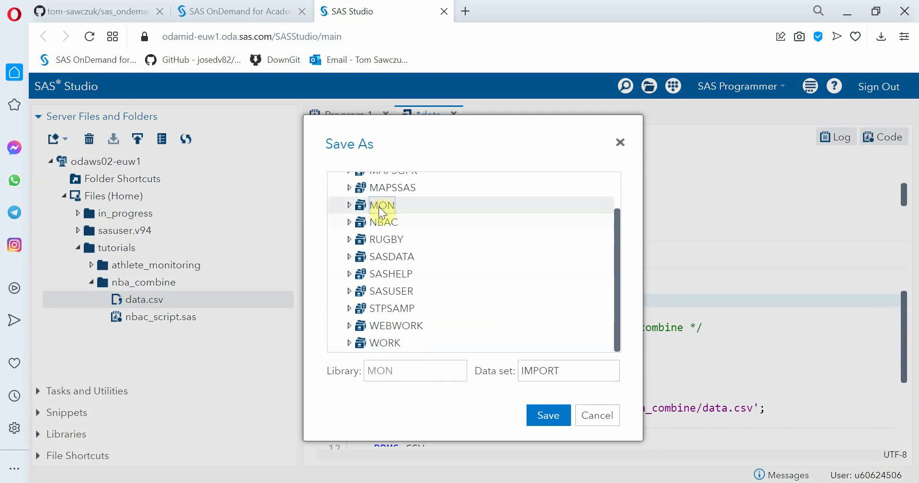
left_click(576, 366)
key("BackSpace")
key("BackSpace")
key("BackSpace")
key("BackSpace")
key("BackSpace")
key("BackSpace")
type("data")
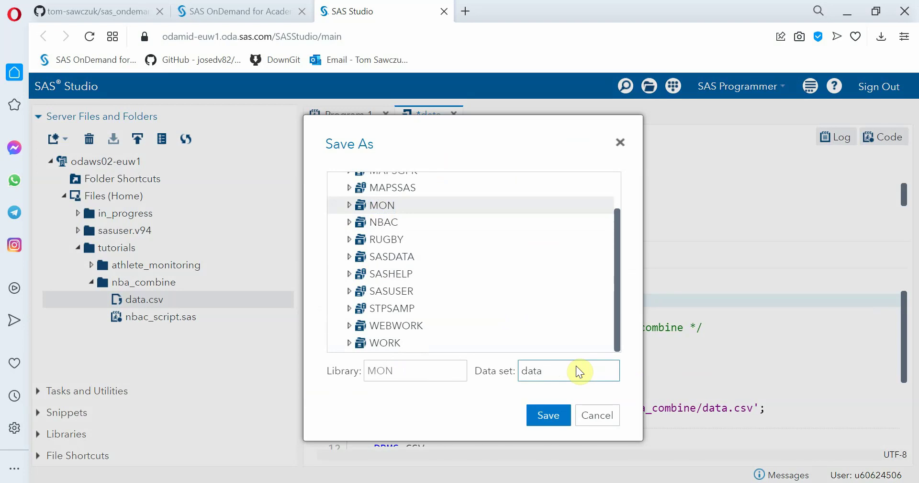
key("BackSpace")
key("BackSpace")
key("BackSpace")
key("BackSpace")
left_click(392, 219)
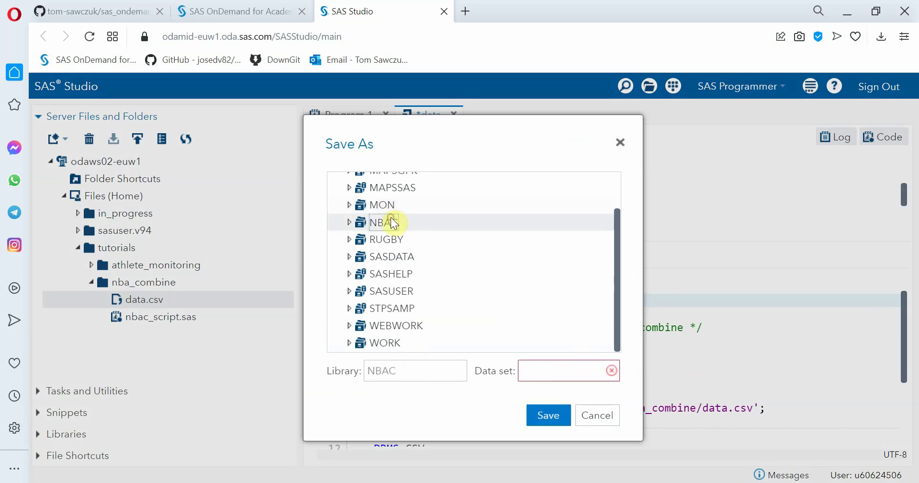
left_click(540, 365)
type("data")
left_click(554, 417)
Run the import into NBAC.data (600 observations, 7 variables), then close the task without saving.
left_click(553, 416)
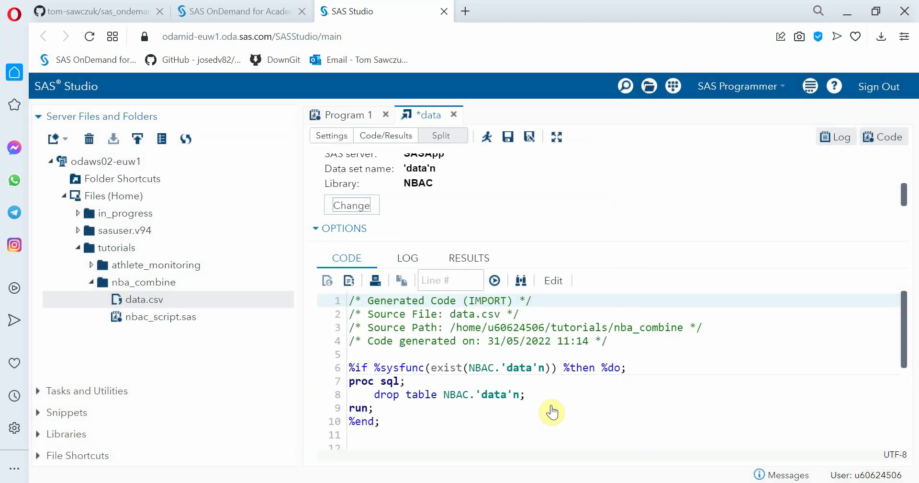
left_click(487, 137)
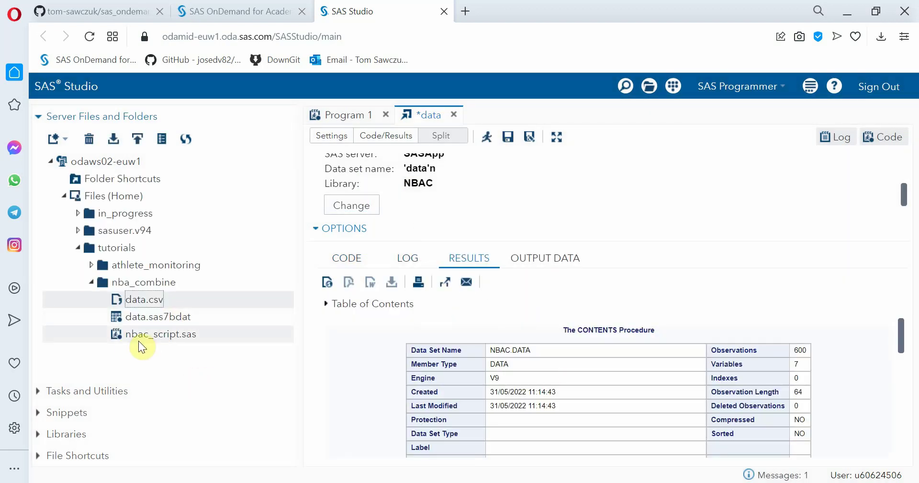
left_click(145, 317)
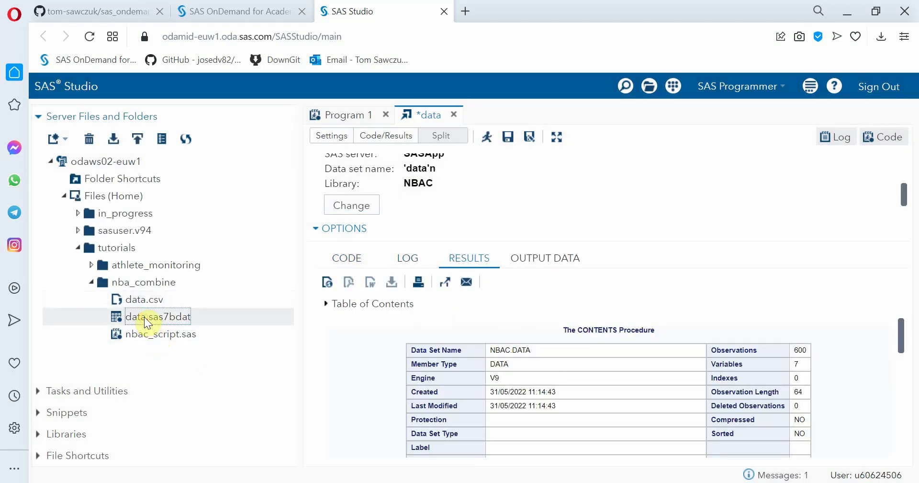
scroll(558, 159, "down", 2)
scroll(558, 160, "up", 4)
key("ctrl+a")
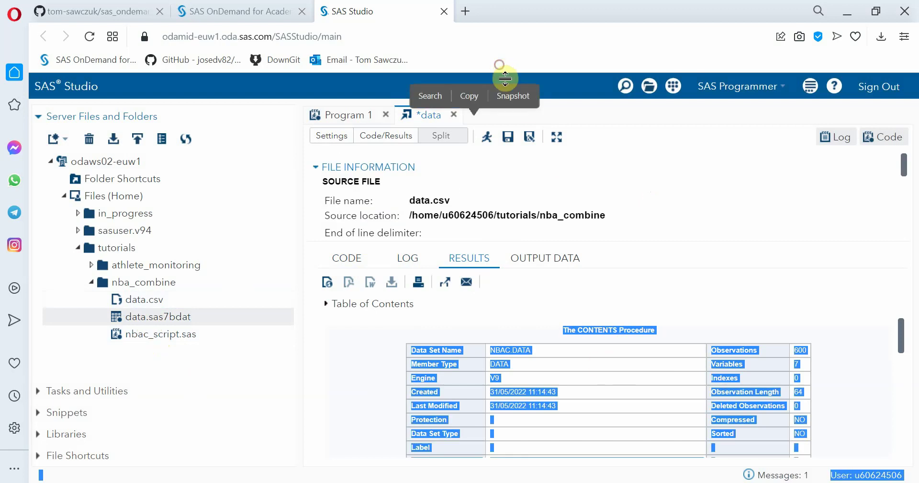
left_click(711, 289)
scroll(633, 391, "down", 10)
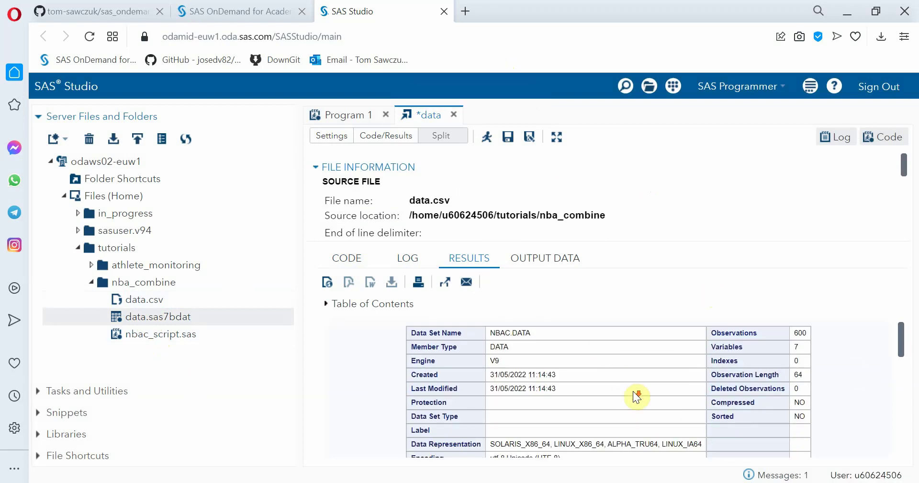
scroll(633, 391, "up", 10)
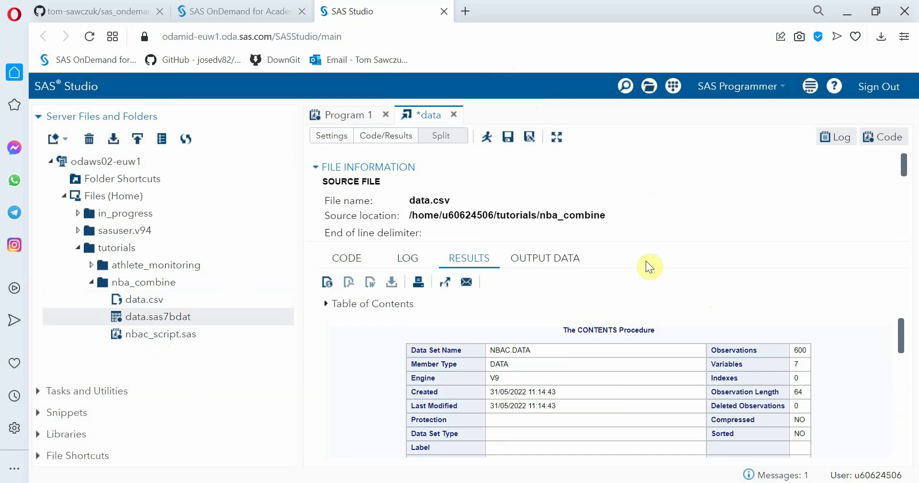
left_click(454, 115)
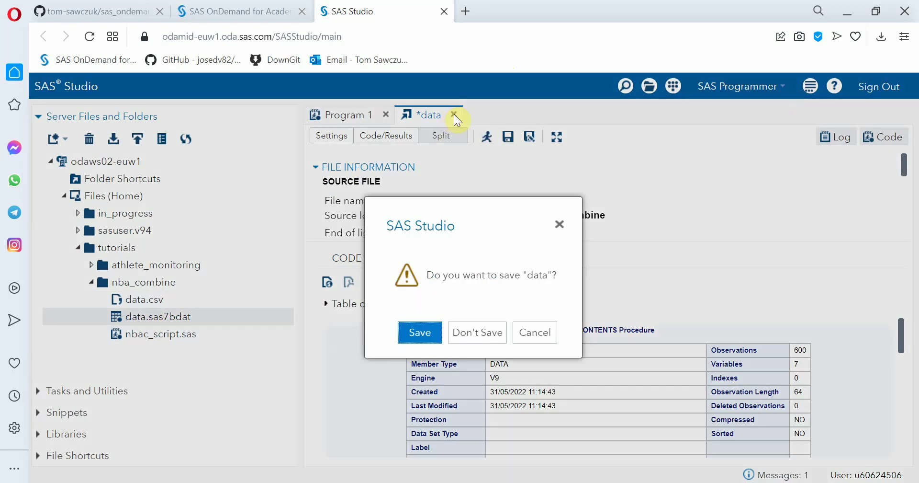
left_click(473, 330)
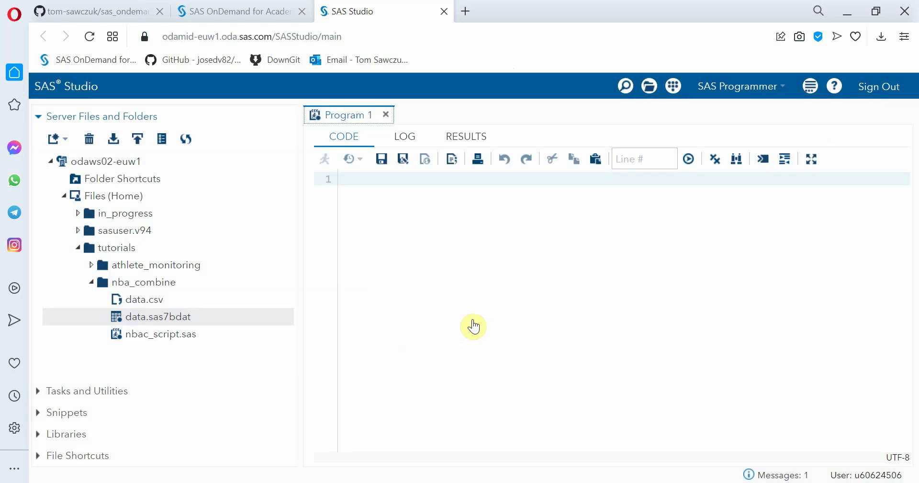
Start an import of data_1.csv from the athlete_monitoring folder.
left_click(91, 282)
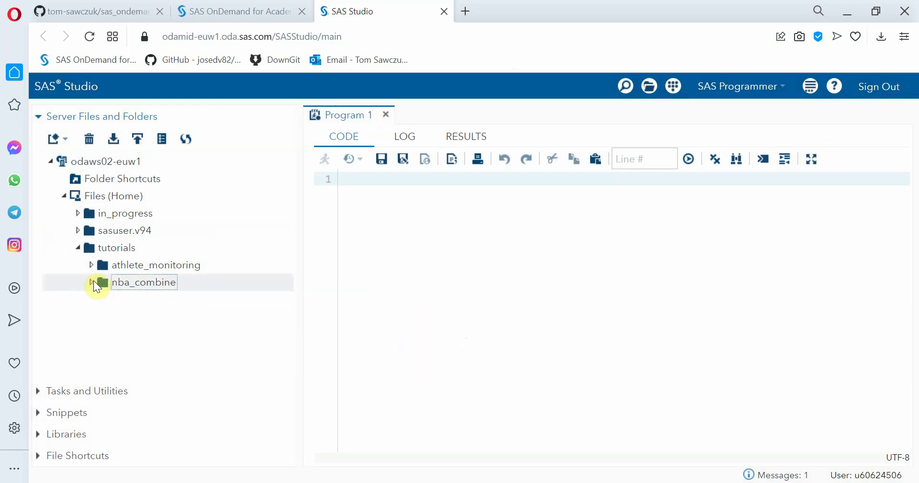
left_click(92, 265)
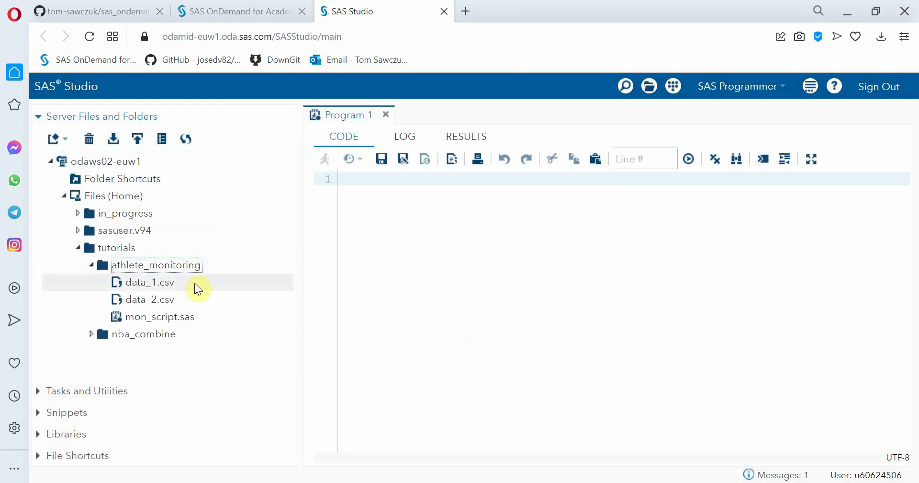
double_click(194, 282)
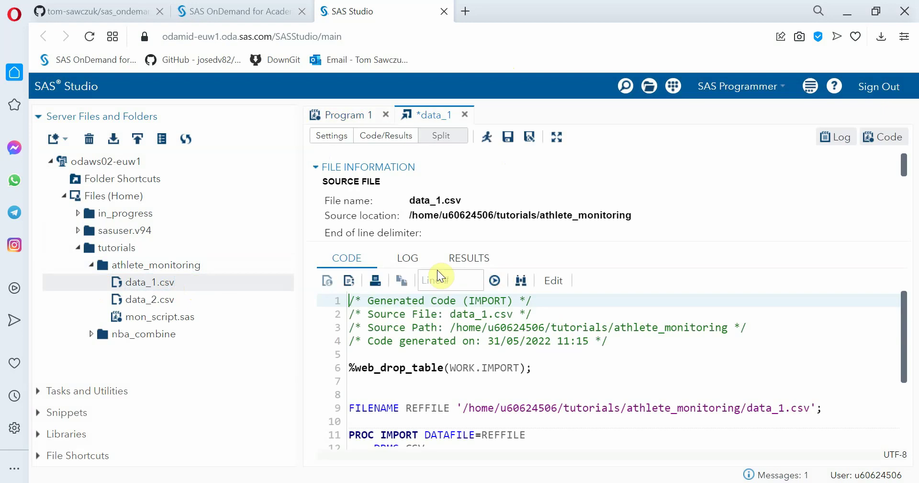
Point the import output to the MON library and rename the data set to data1.
scroll(450, 182, "down", 3)
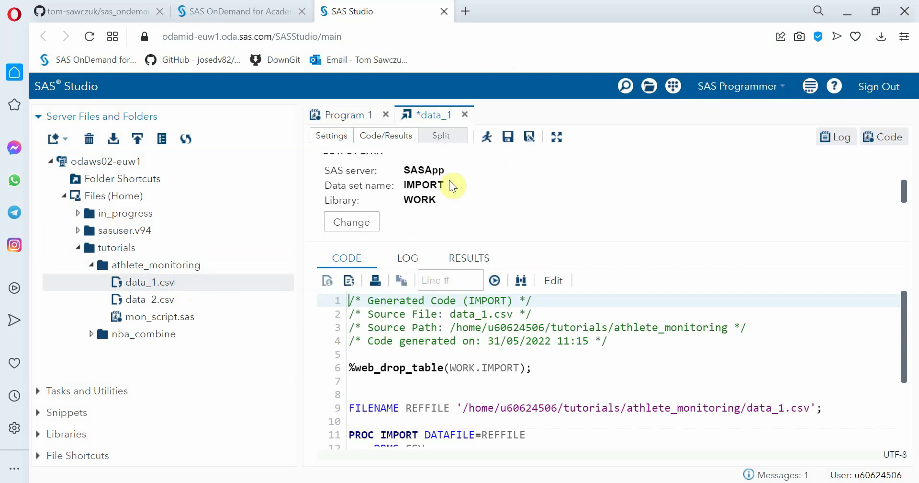
left_click(357, 222)
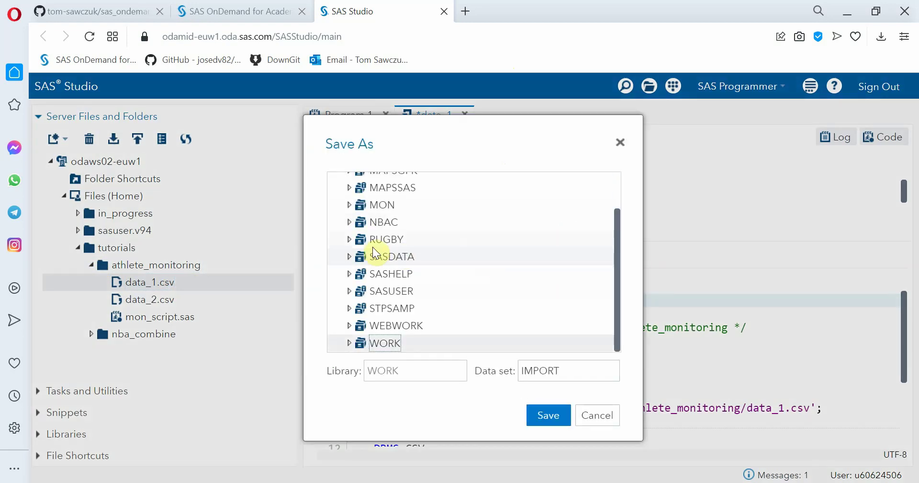
left_click(385, 201)
left_click(563, 372)
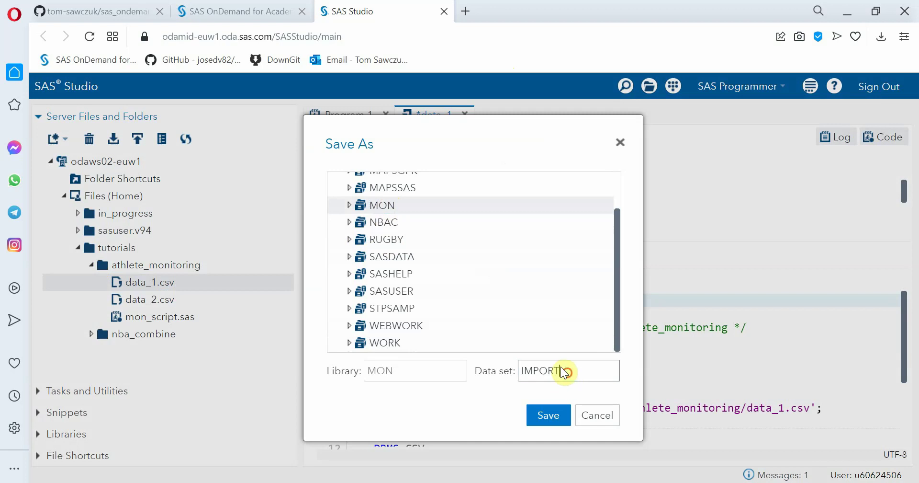
key("BackSpace")
key("BackSpace")
key("BackSpace")
key("BackSpace")
key("BackSpace")
type("data")
Run the import into MON.DATA1 (2457 observations), then close the data_1 task without saving.
left_click(548, 433)
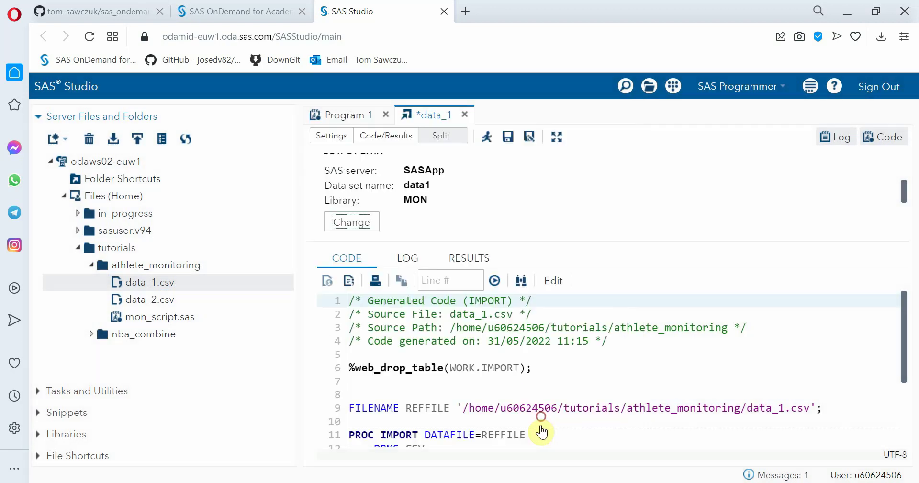
left_click(489, 140)
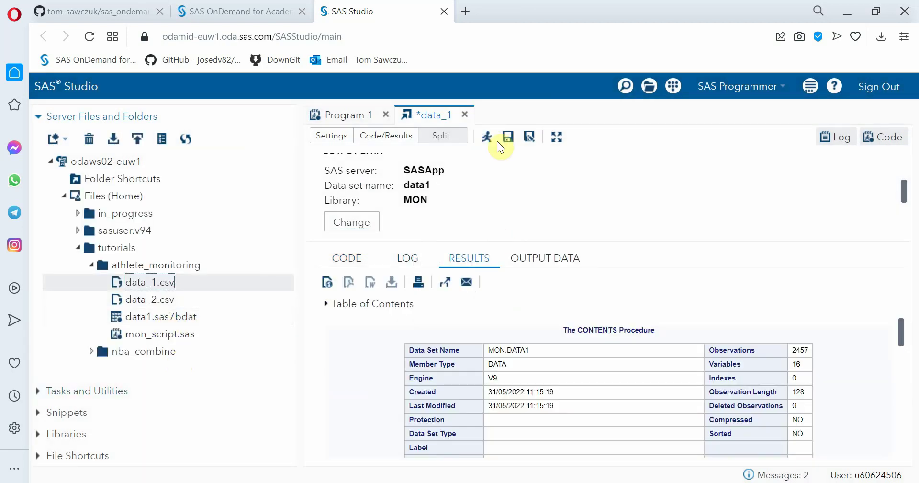
left_click(465, 115)
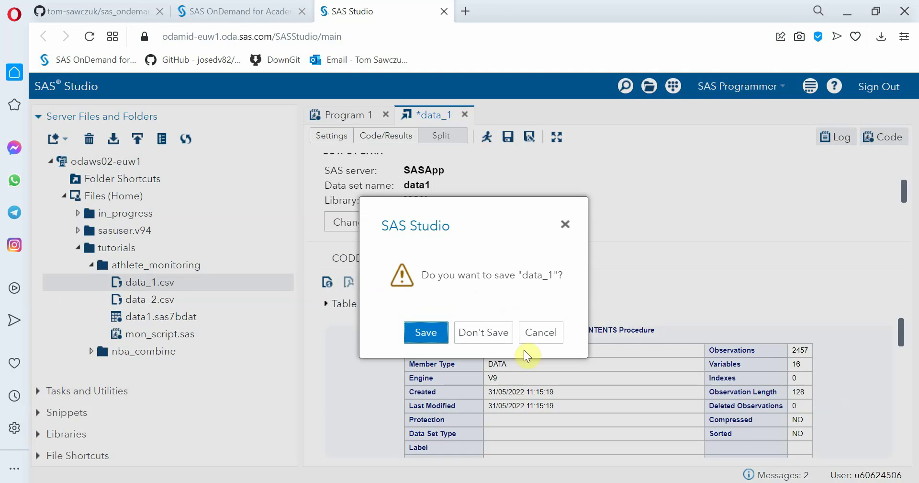
left_click(482, 332)
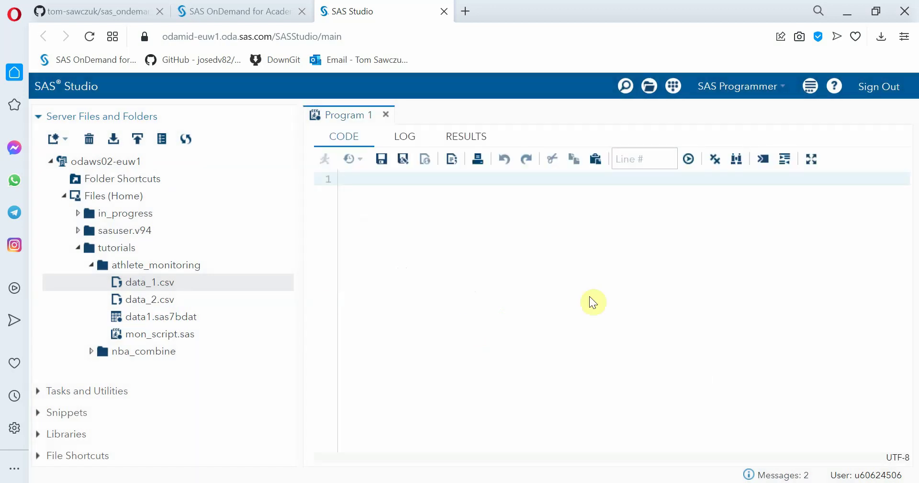